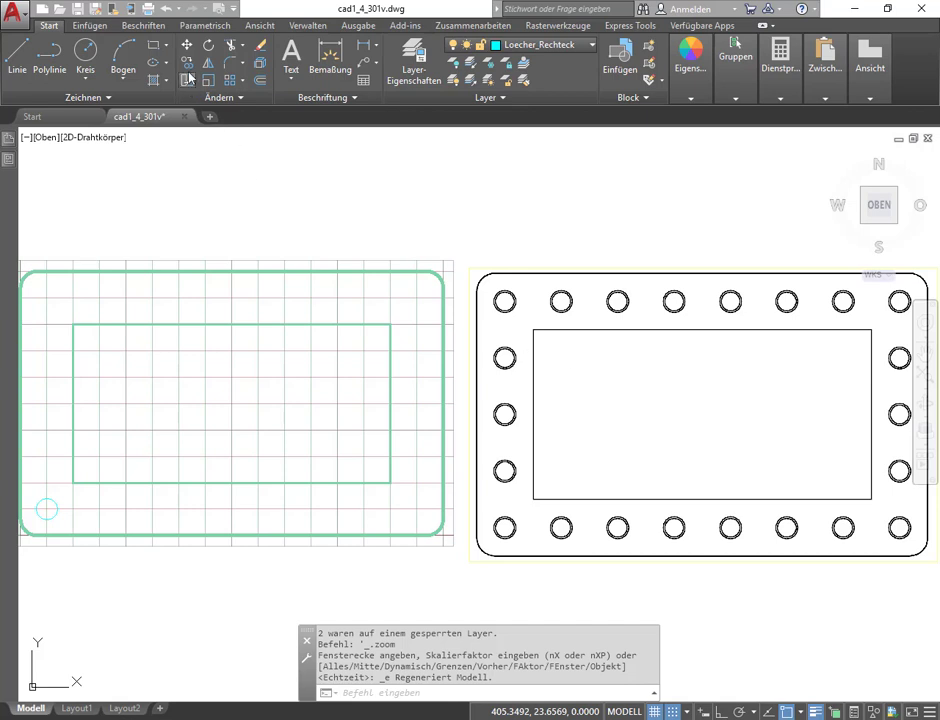
Select the lower-left corner hole circle on layer Loecher_Rechteck as the object to array
{"action": "left_click", "coordinate": [243, 89]}
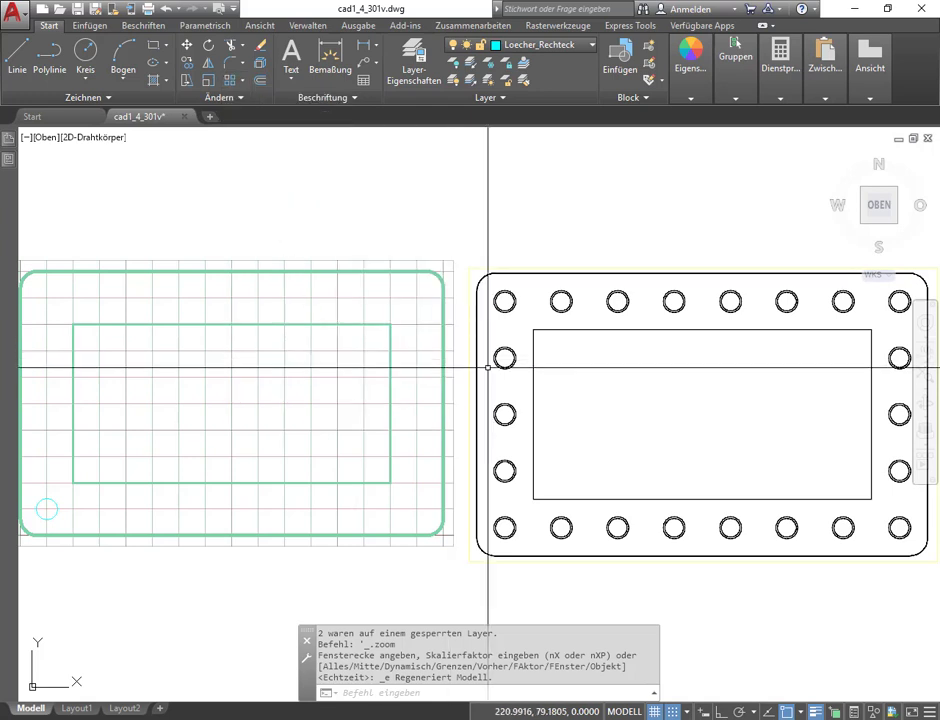
{"action": "key", "text": "Escape"}
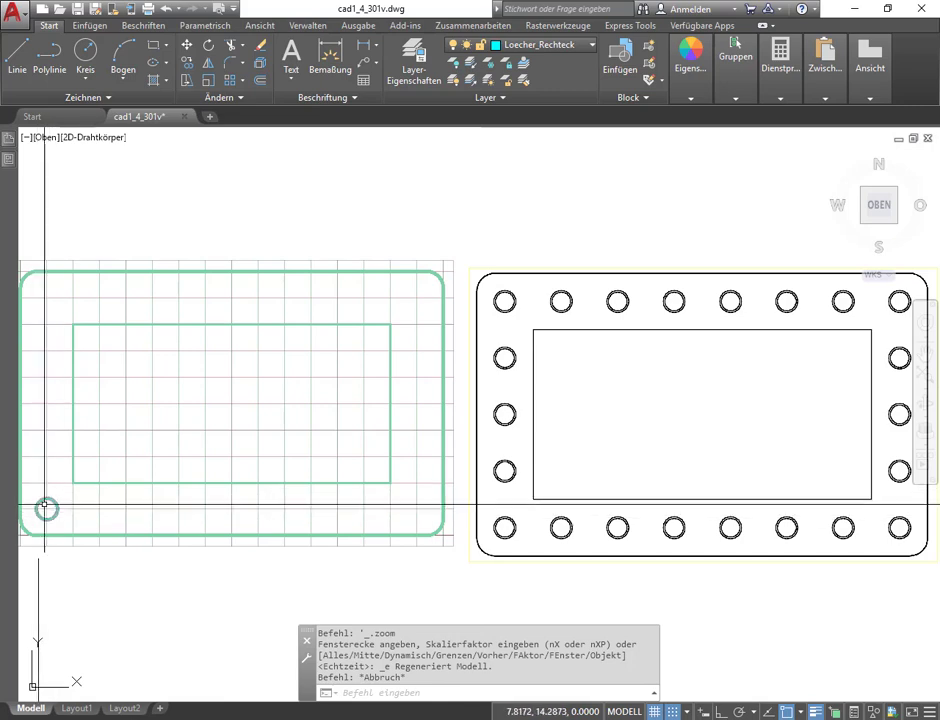
{"action": "middle_click_drag", "start_coordinate": [105, 399], "coordinate": [119, 397]}
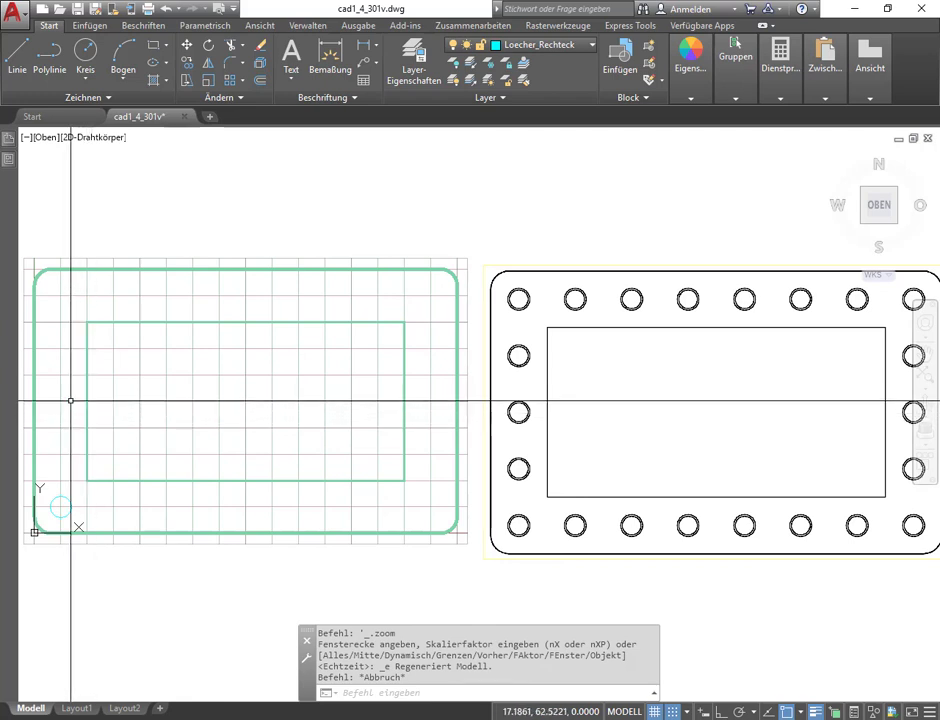
{"action": "left_click", "coordinate": [62, 503]}
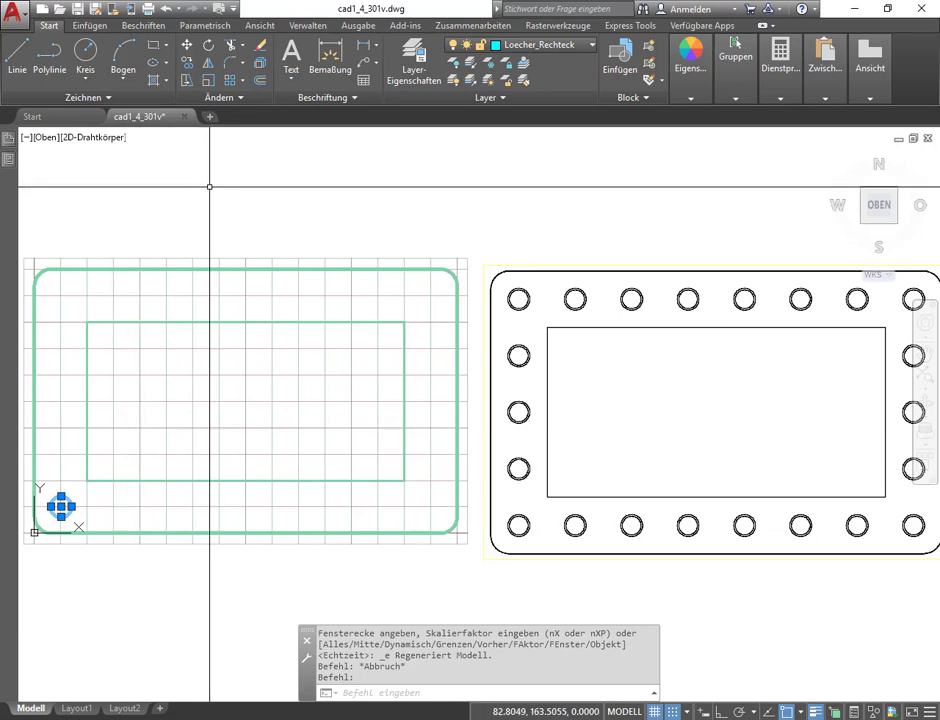
Create a rectangular array preview of the hole with Spalten 8 and Zeilen 5
{"action": "left_click", "coordinate": [243, 84]}
{"action": "left_click", "coordinate": [243, 102]}
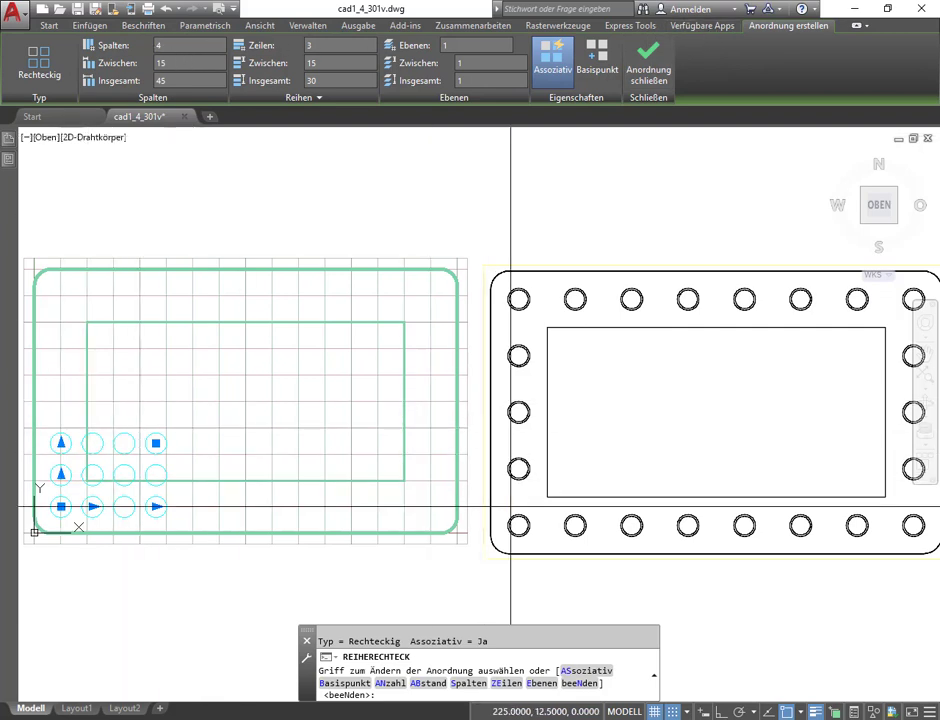
{"action": "left_click", "coordinate": [668, 712]}
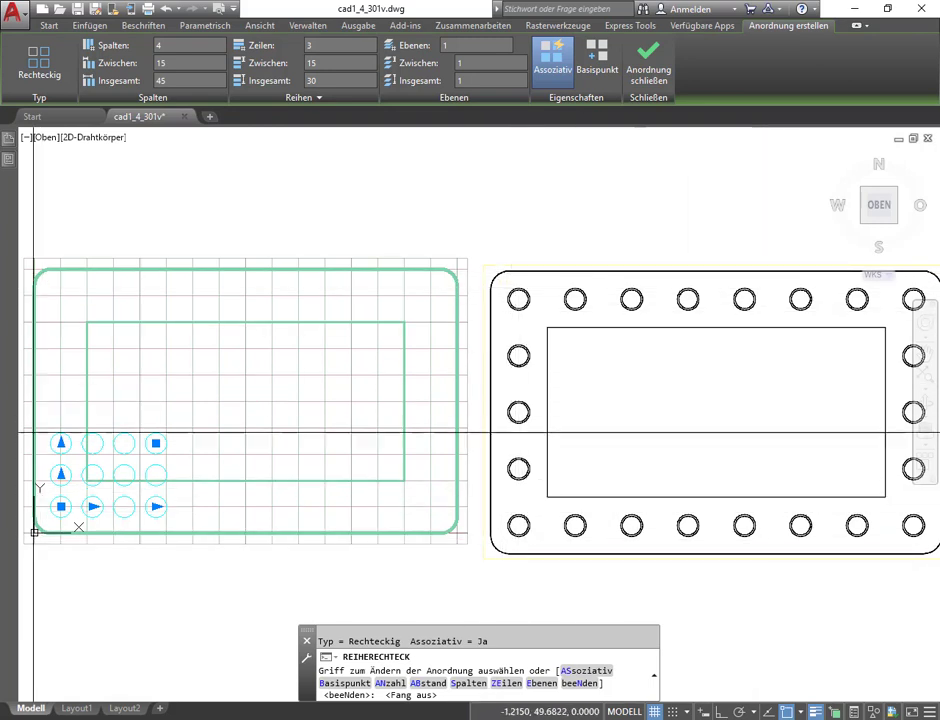
{"action": "left_click", "coordinate": [174, 47]}
{"action": "type", "text": "8"}
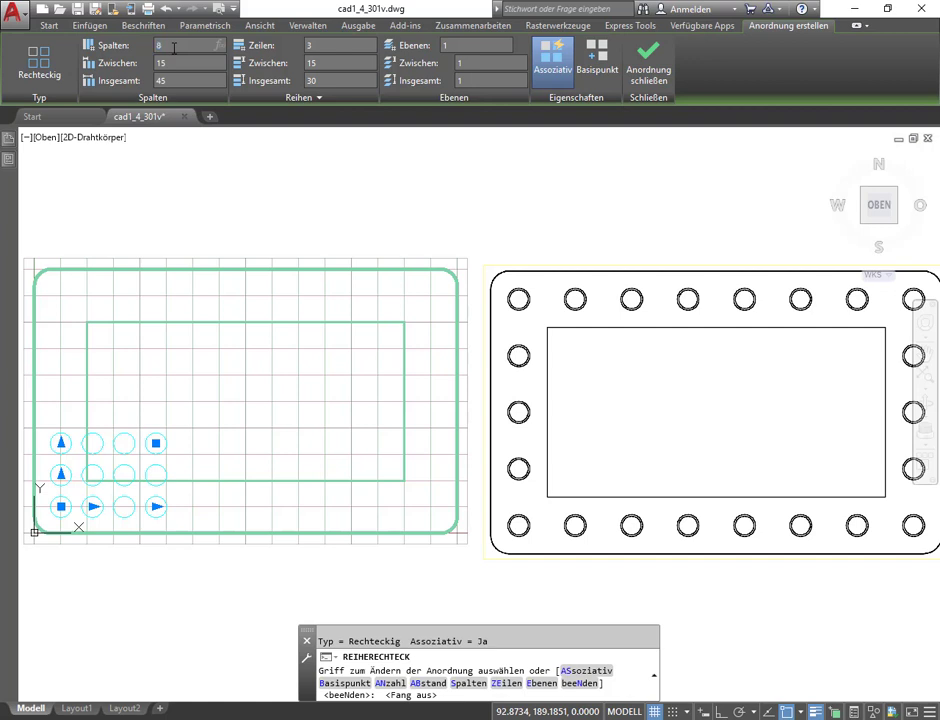
{"action": "left_click", "coordinate": [305, 47]}
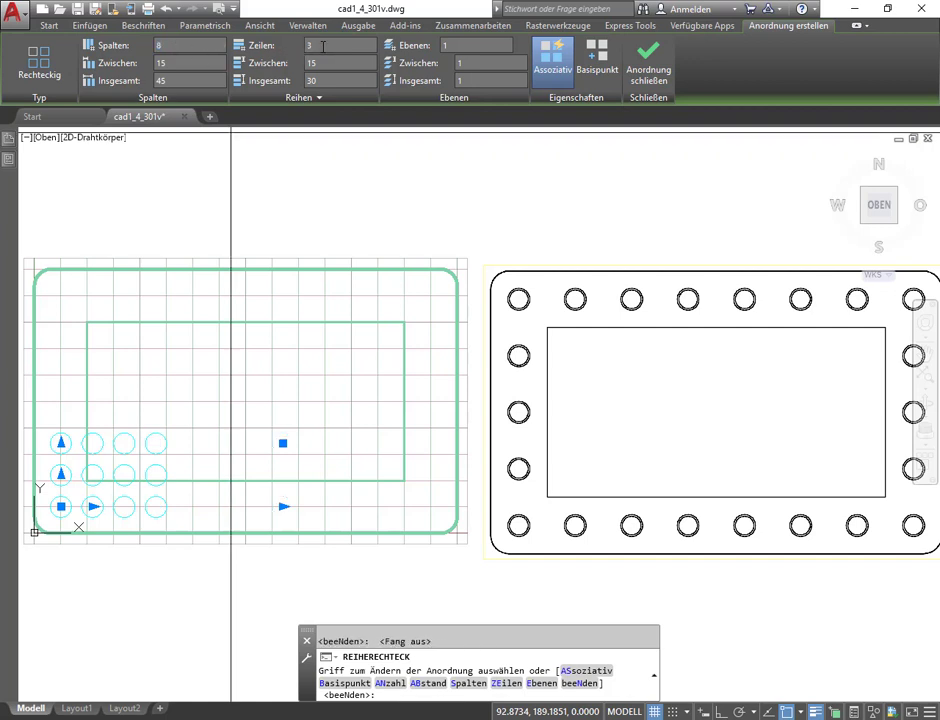
{"action": "type", "text": "5"}
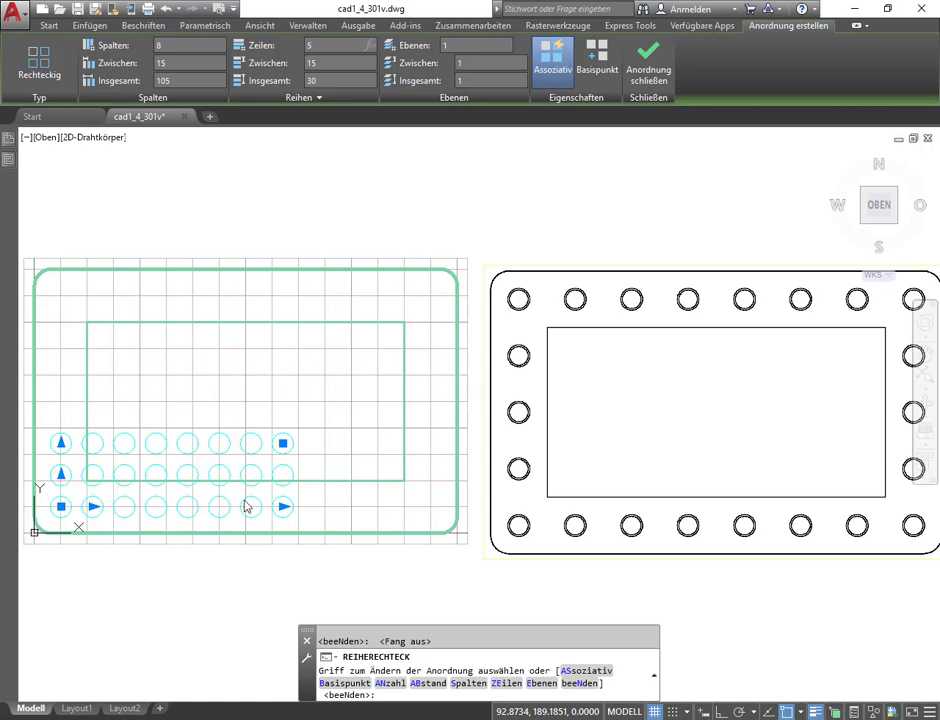
With snap on, set column and row spacing to 25 so the grid spans 175 by 100
{"action": "left_click", "coordinate": [92, 508]}
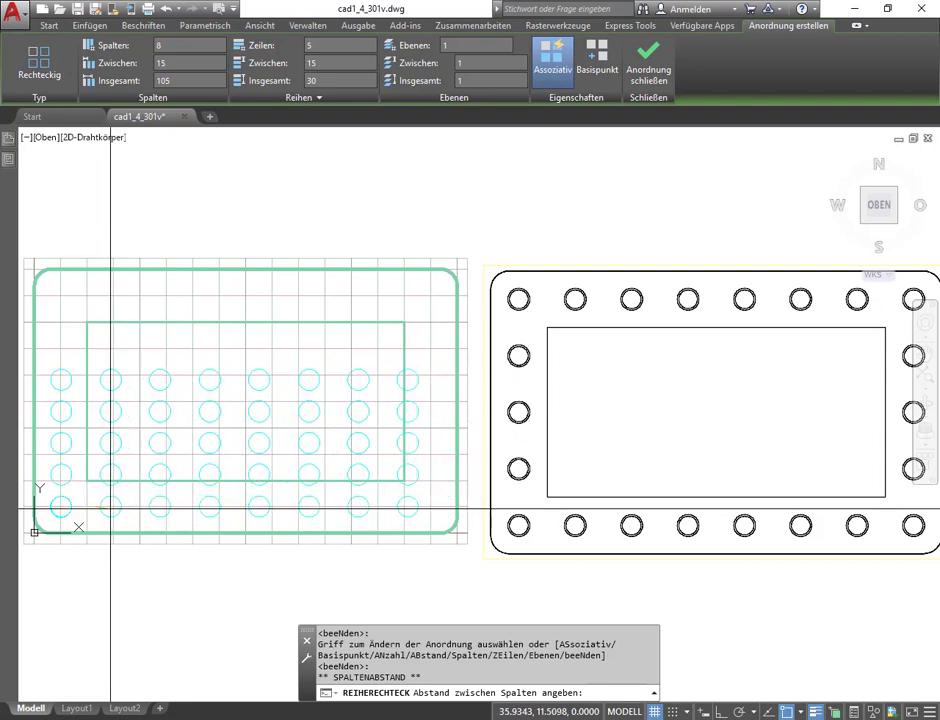
{"action": "key", "text": "F9"}
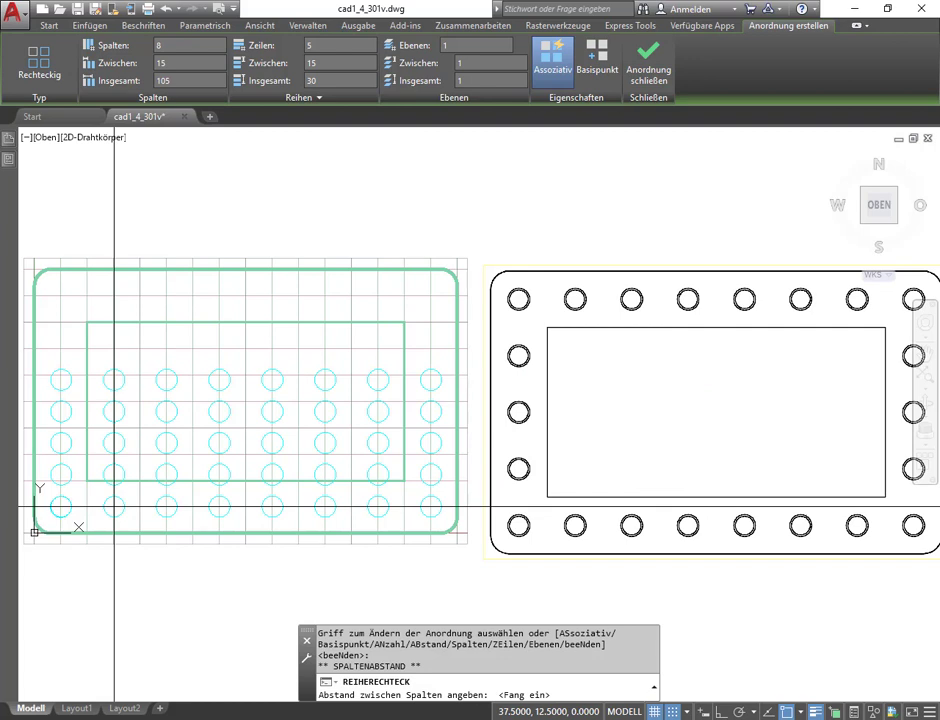
{"action": "left_click", "coordinate": [114, 508]}
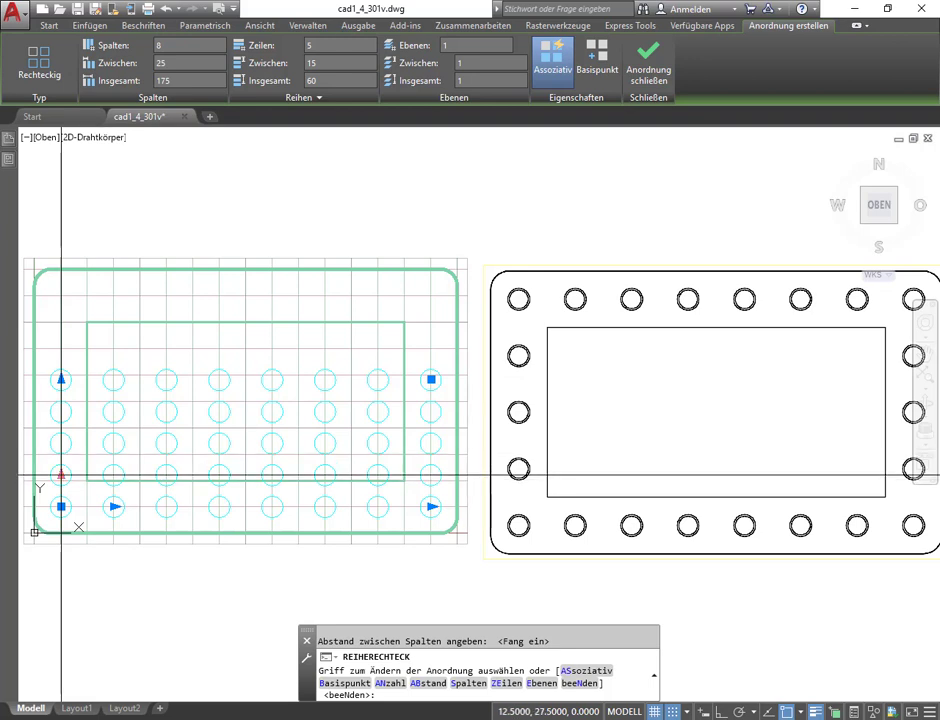
{"action": "left_click", "coordinate": [61, 475]}
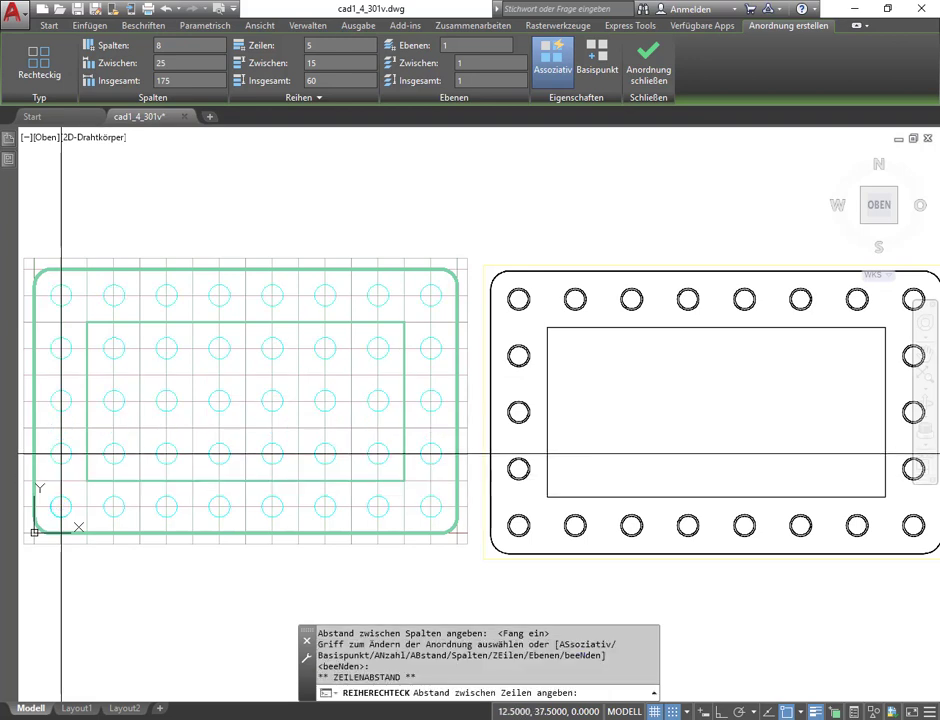
{"action": "left_click", "coordinate": [61, 456]}
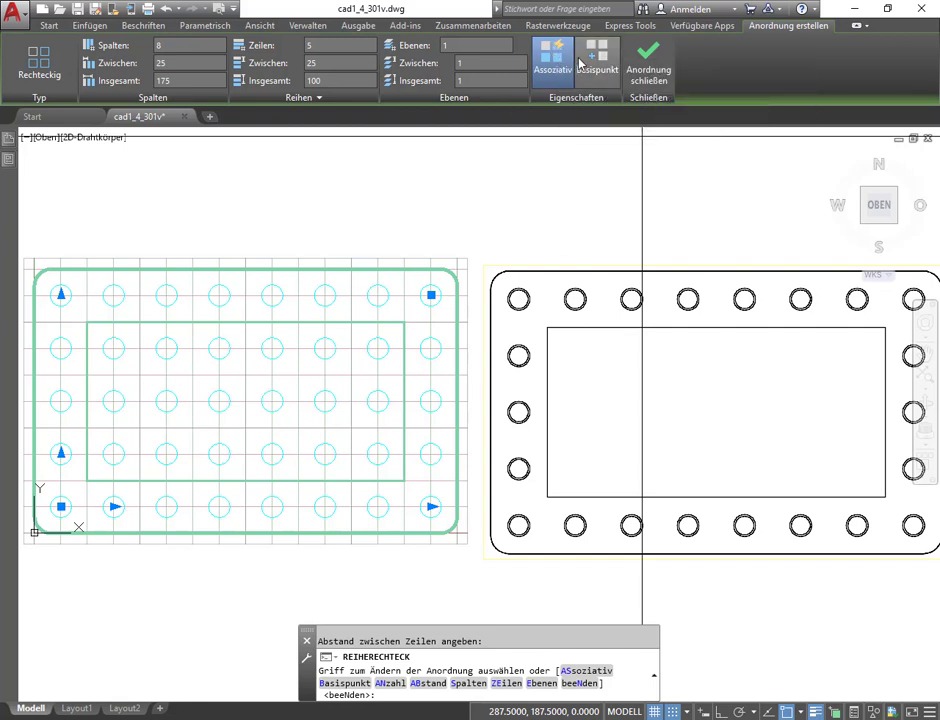
Finish the 8×5 hole array and zoom in on its lower-left corner
{"action": "left_click", "coordinate": [648, 62]}
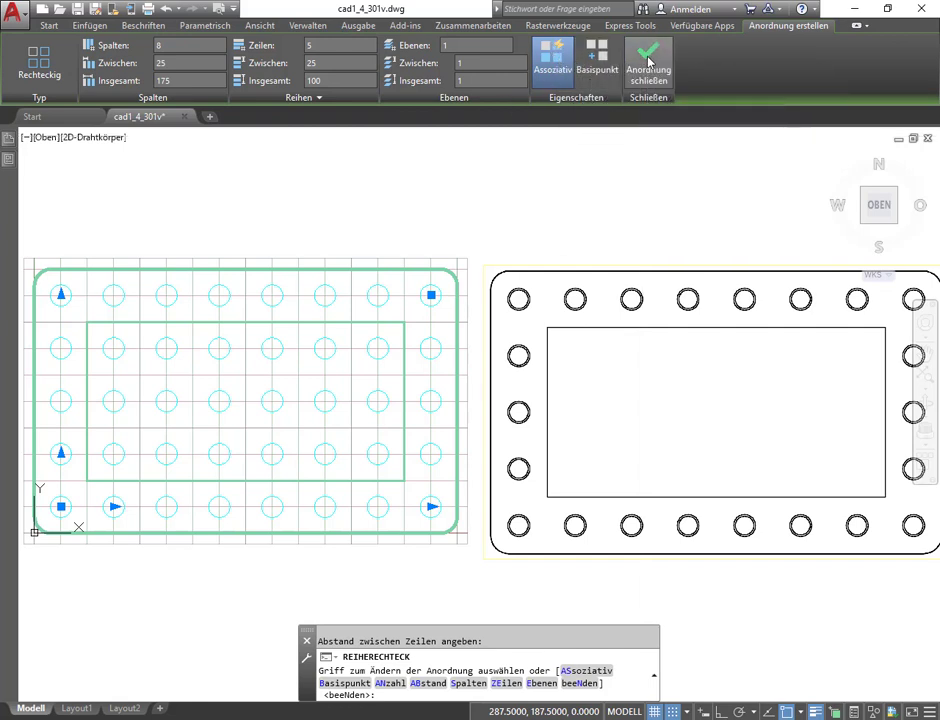
{"action": "scroll", "coordinate": [78, 507], "scroll_direction": "up", "scroll_amount": 6}
{"action": "middle_click_drag", "start_coordinate": [330, 495], "coordinate": [378, 415]}
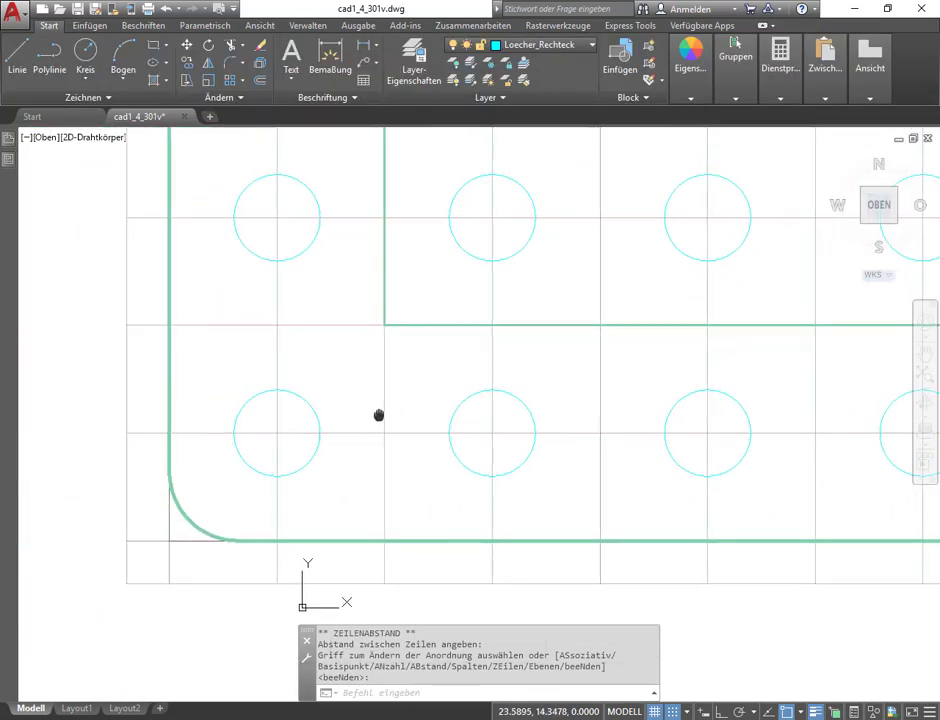
Open the array's source for editing with Quelle bearbeiten and select the corner hole circle
{"action": "left_click", "coordinate": [317, 409]}
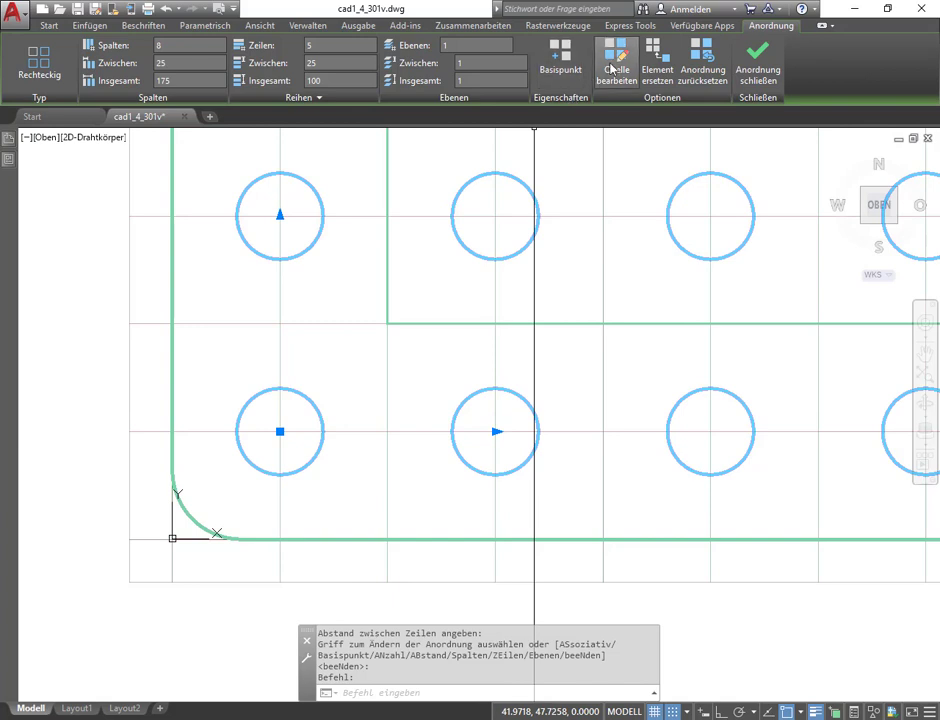
{"action": "left_click", "coordinate": [617, 62]}
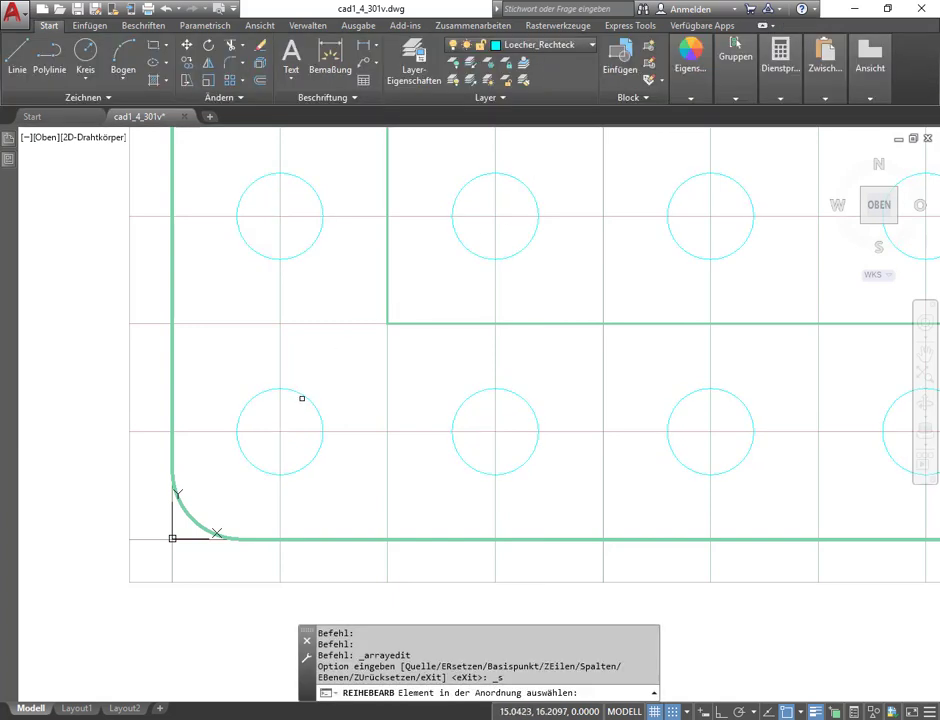
{"action": "left_click", "coordinate": [304, 397]}
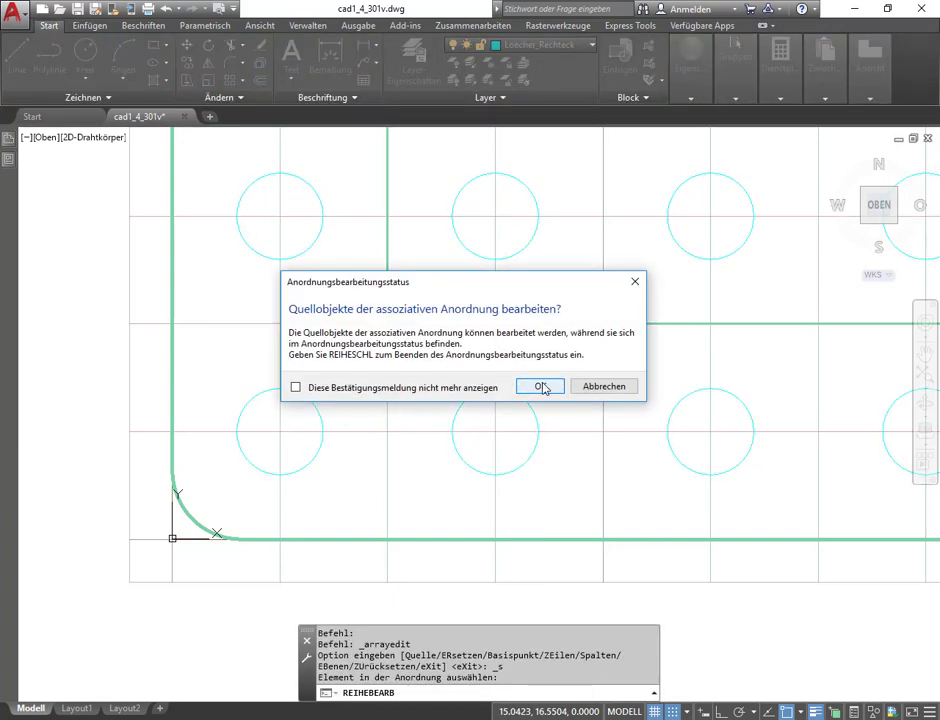
{"action": "left_click", "coordinate": [540, 386]}
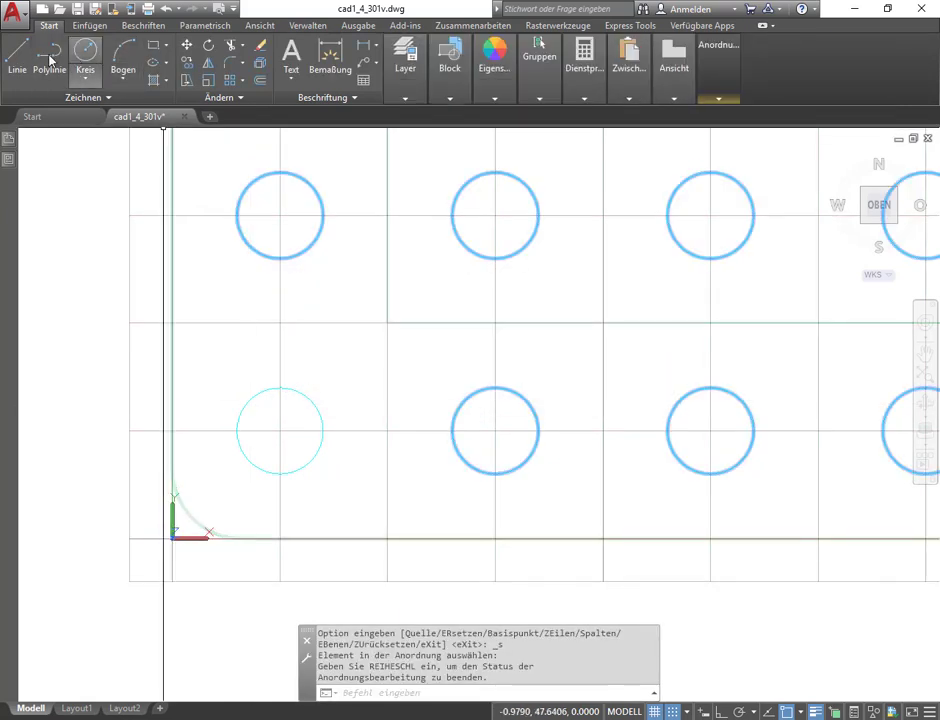
{"action": "left_click", "coordinate": [301, 396]}
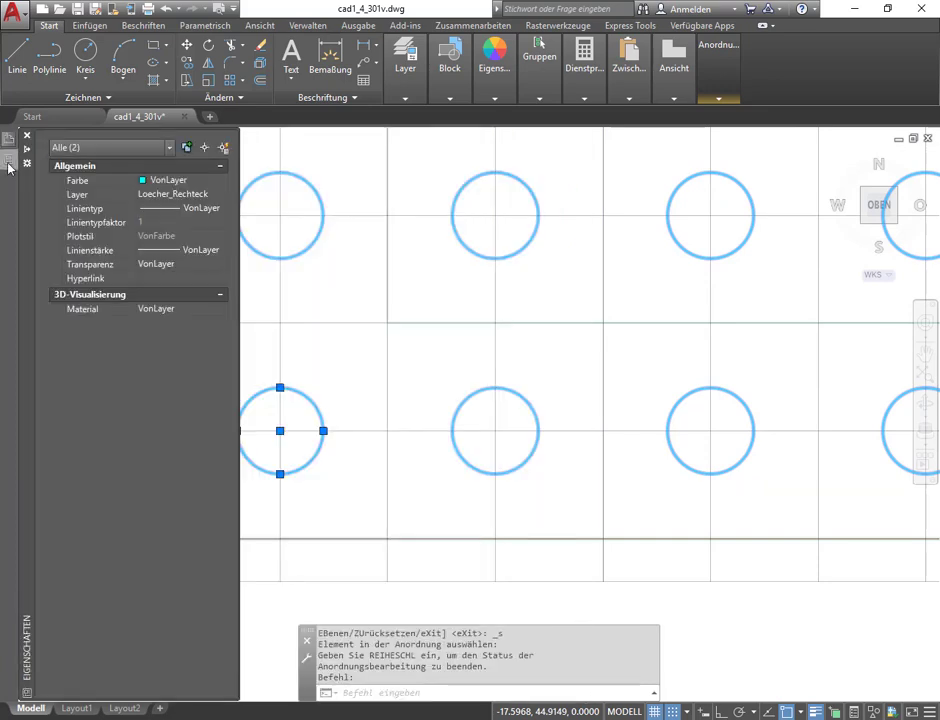
Change the source circle's radius from 10 to 5 in Properties, shrinking all 40 holes
{"action": "mouse_move", "coordinate": [8, 159]}
{"action": "left_click", "coordinate": [312, 398]}
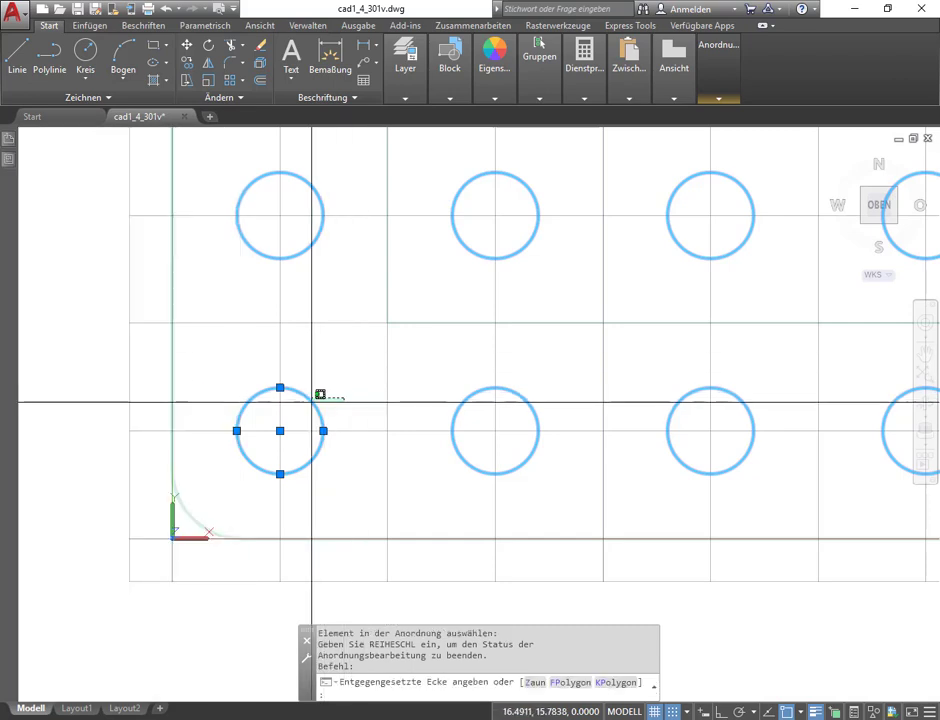
{"action": "key", "text": "Escape"}
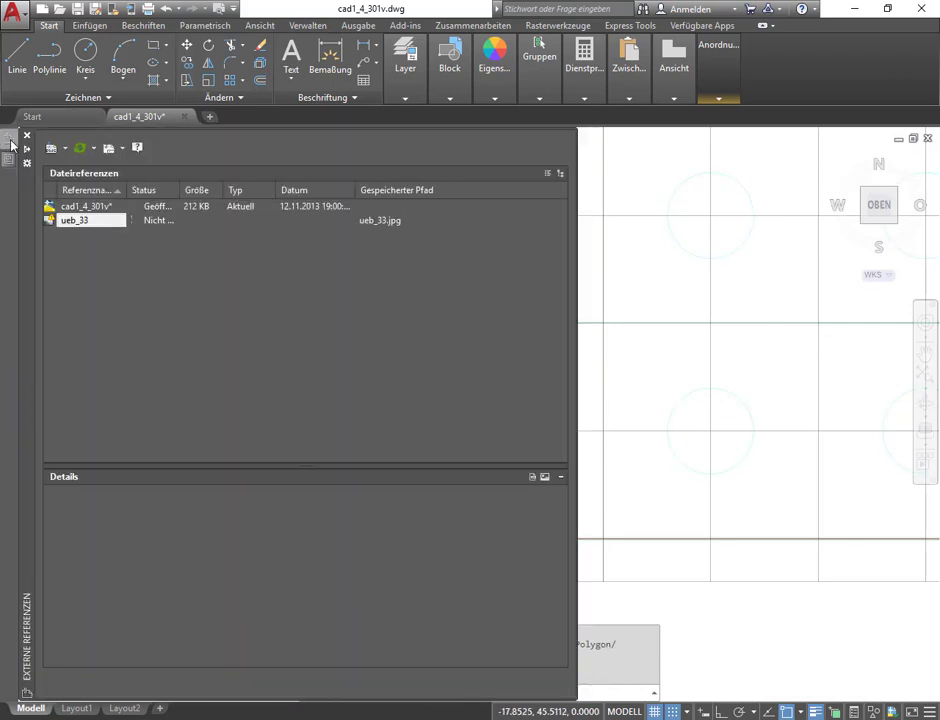
{"action": "mouse_move", "coordinate": [8, 159]}
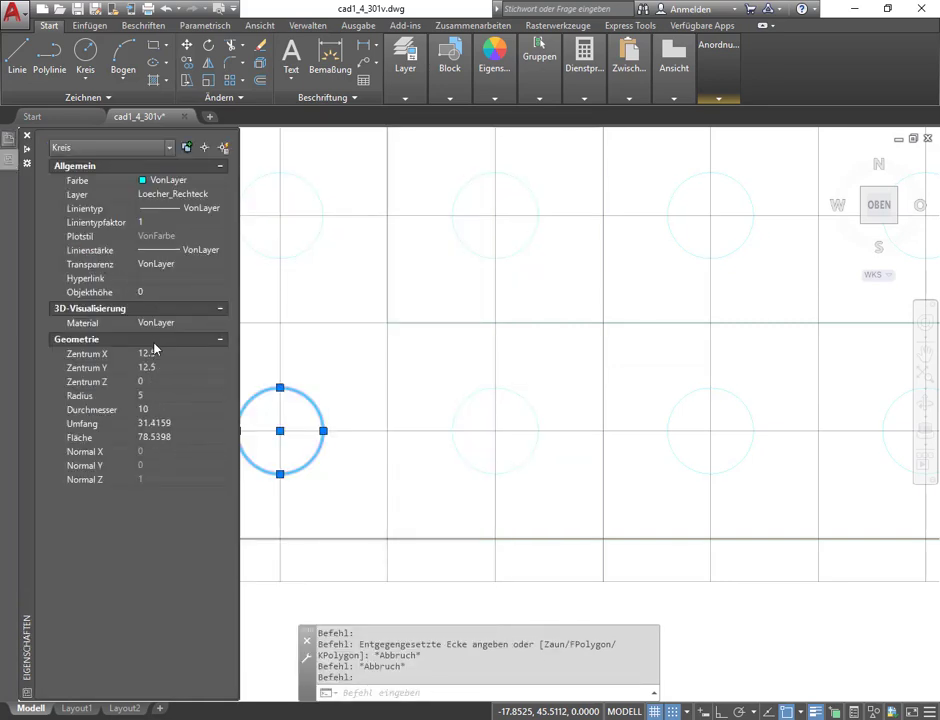
{"action": "left_click", "coordinate": [156, 396]}
{"action": "type", "text": "10"}
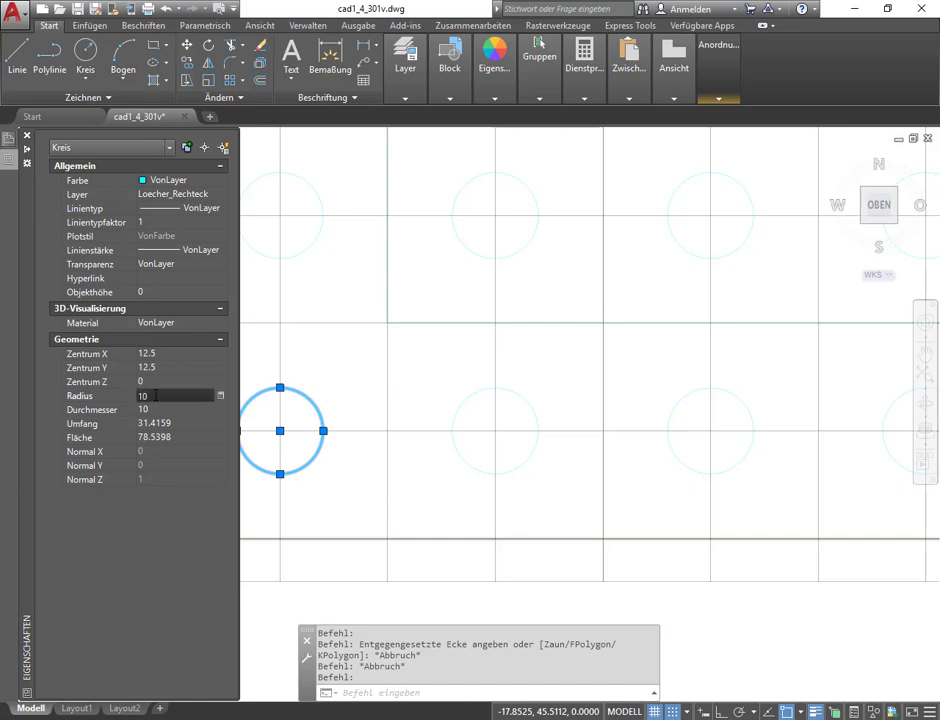
{"action": "key", "text": "Return"}
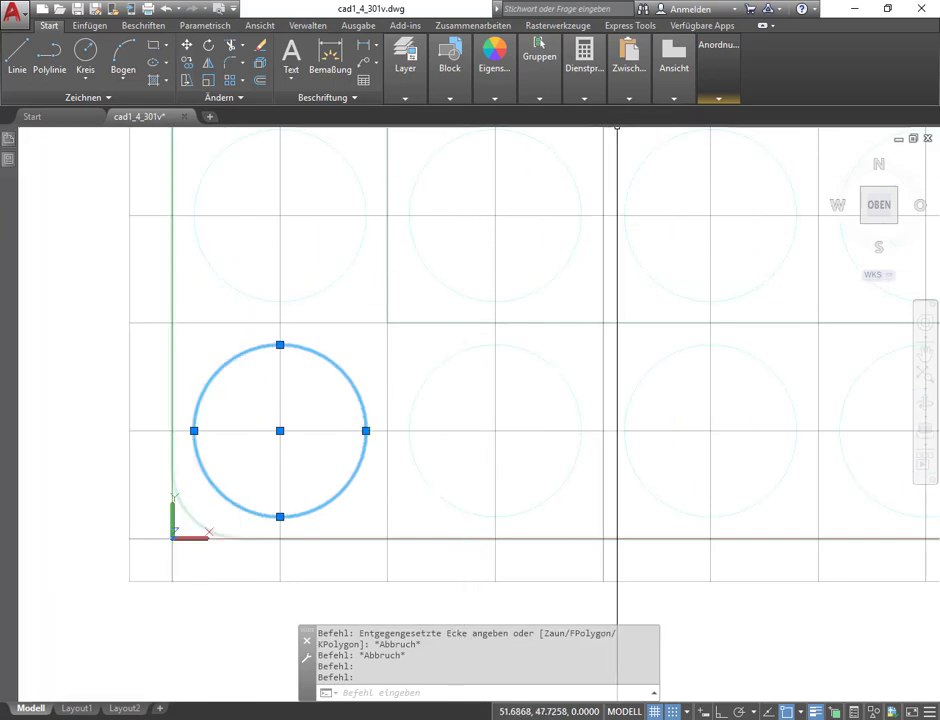
{"action": "scroll", "coordinate": [440, 318], "scroll_direction": "down", "scroll_amount": 5}
{"action": "middle_click_drag", "start_coordinate": [502, 297], "coordinate": [336, 393]}
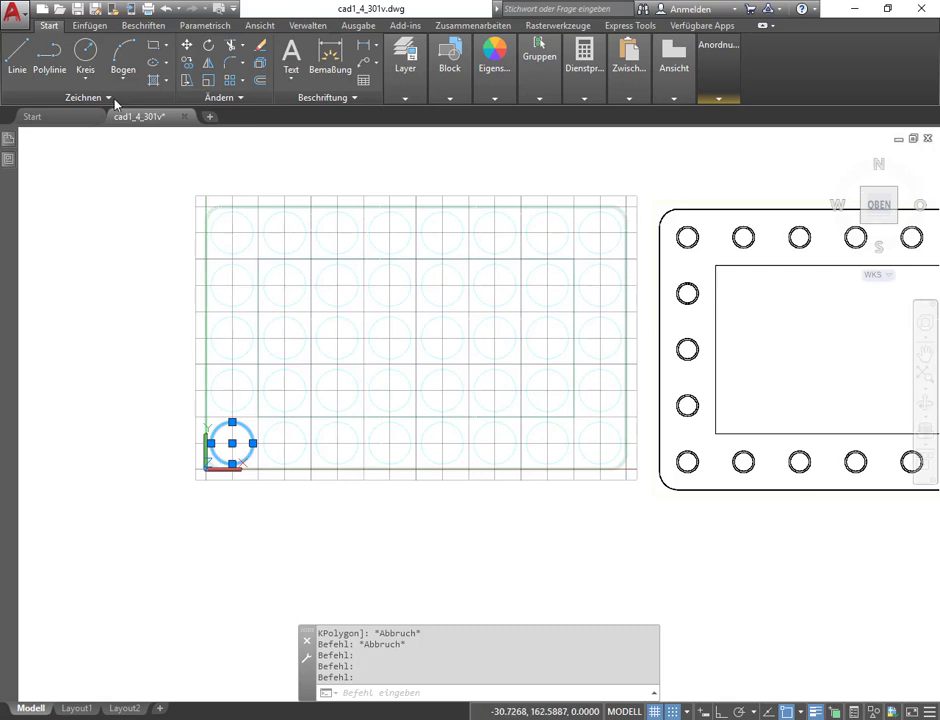
{"action": "left_click", "coordinate": [10, 139]}
{"action": "left_click", "coordinate": [9, 161]}
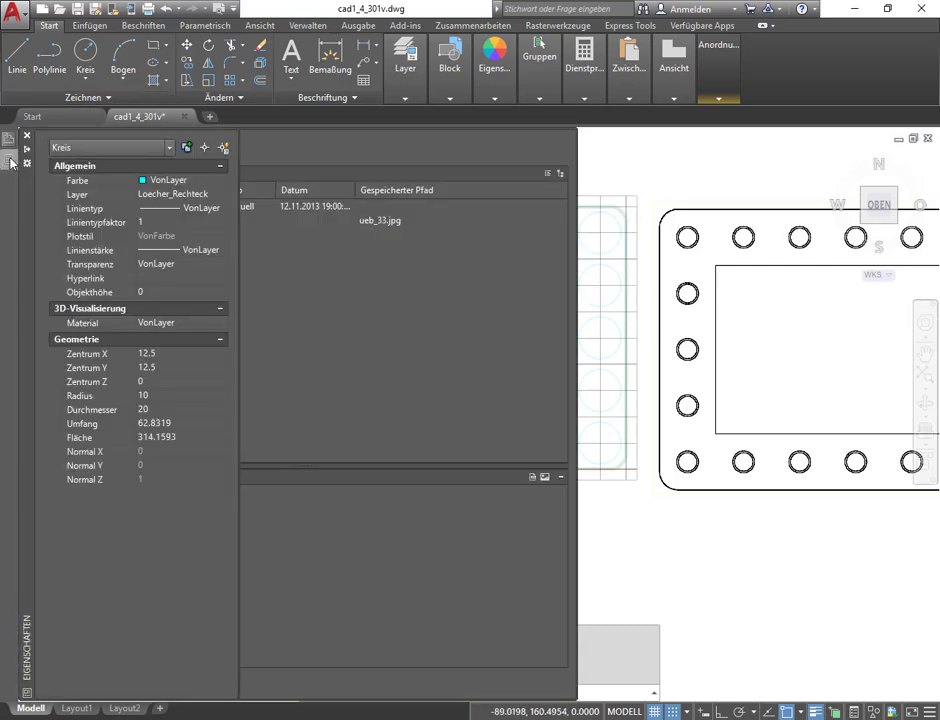
{"action": "left_click", "coordinate": [158, 396]}
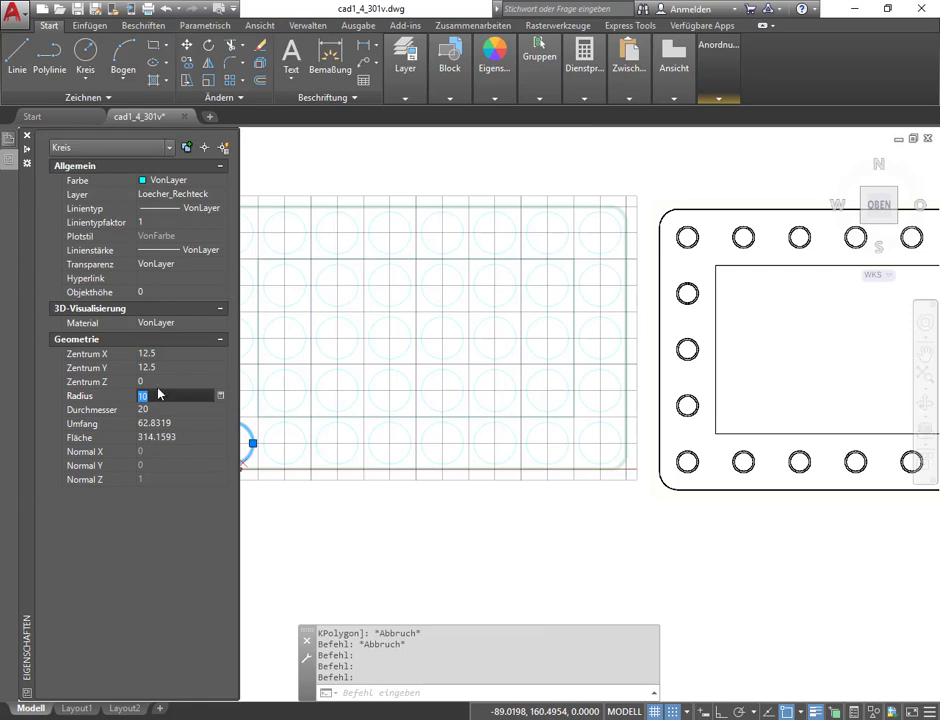
{"action": "type", "text": "5"}
{"action": "key", "text": "Return"}
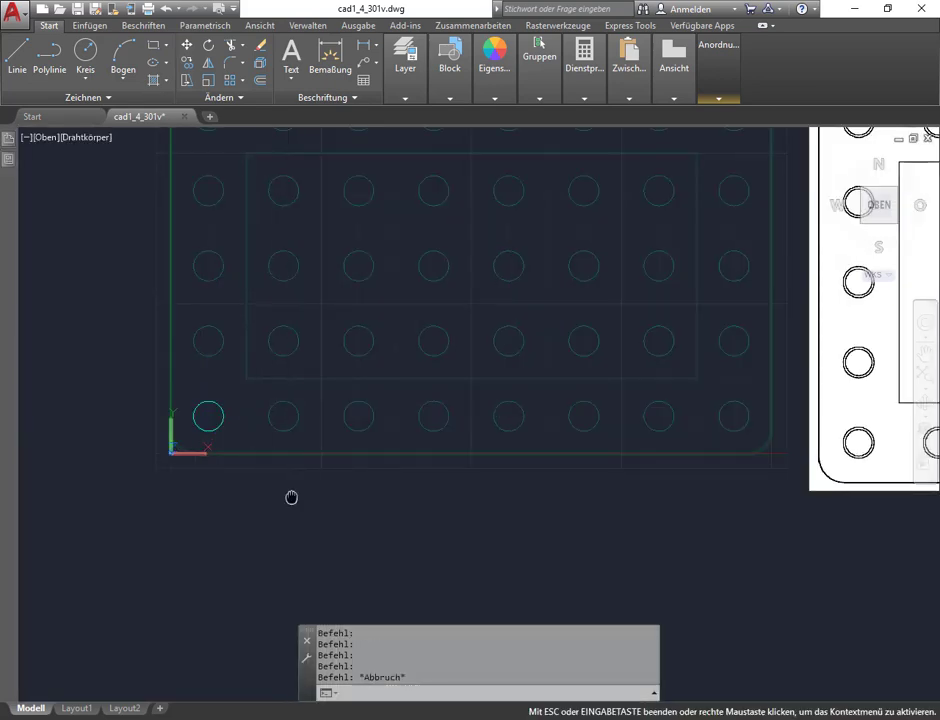
Fit the drawing in view and choose Änderungen speichern to close array source editing
{"action": "middle_click_drag", "start_coordinate": [292, 497], "coordinate": [600, 300]}
{"action": "key", "text": "Escape"}
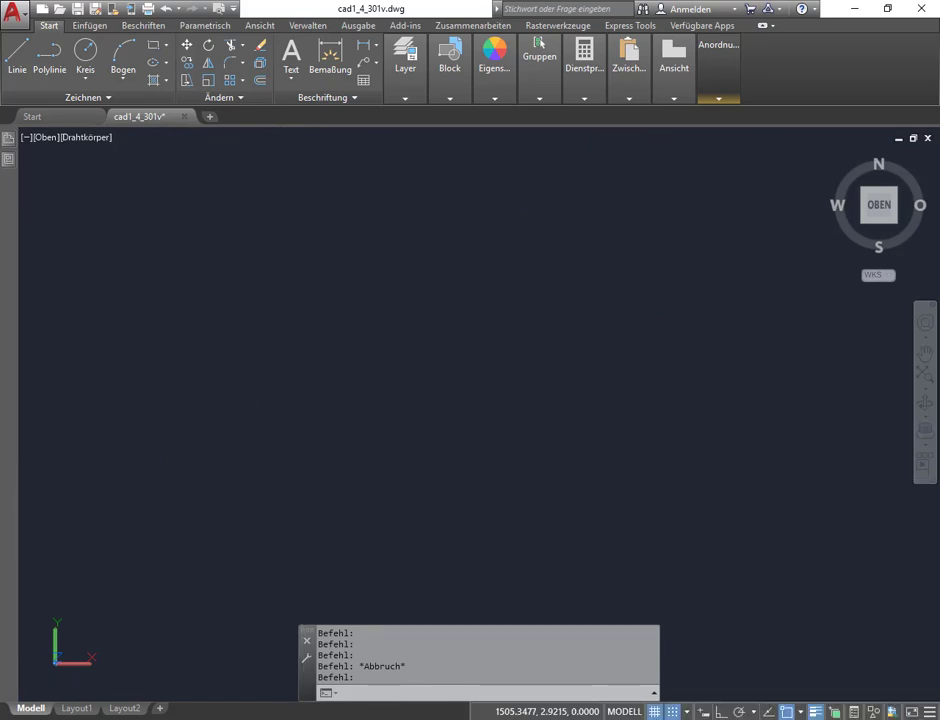
{"action": "middle_click", "coordinate": [310, 474]}
{"action": "middle_click_drag", "start_coordinate": [310, 474], "coordinate": [426, 478]}
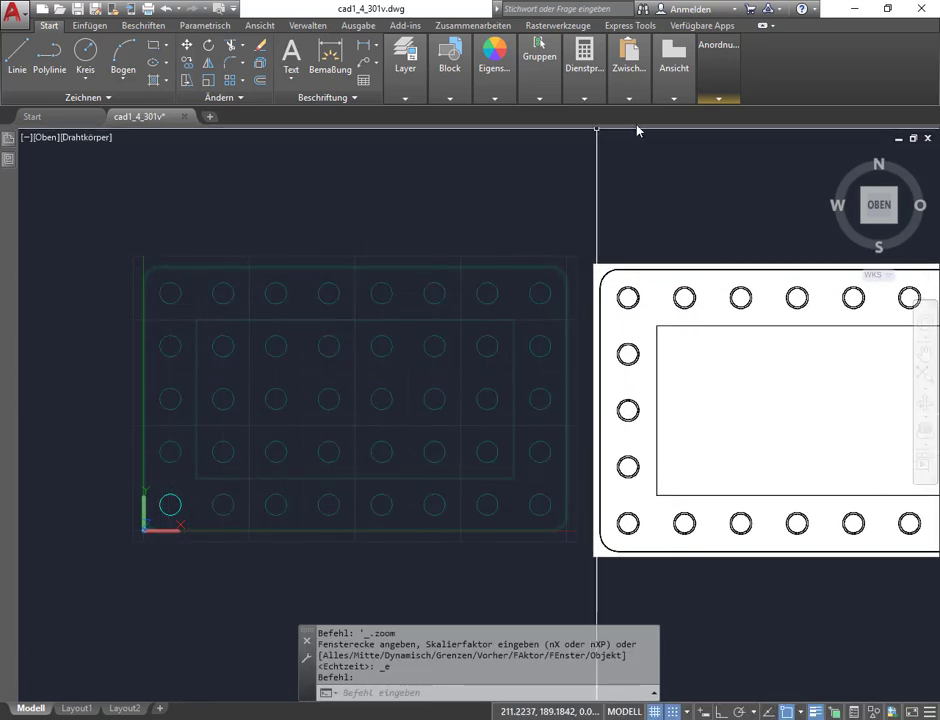
{"action": "left_click", "coordinate": [710, 100]}
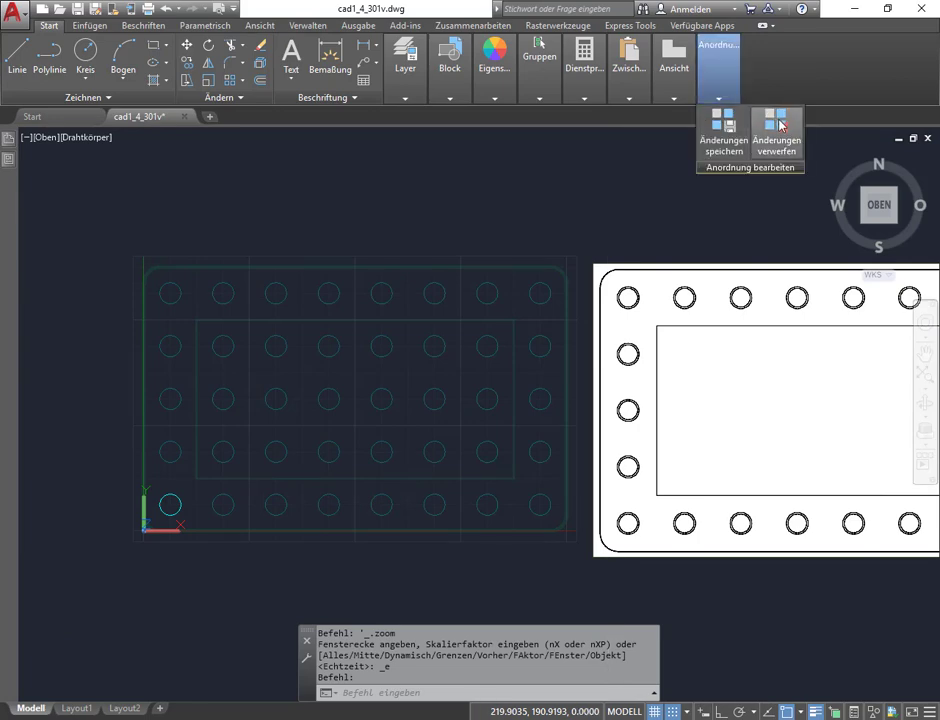
{"action": "left_click", "coordinate": [723, 128]}
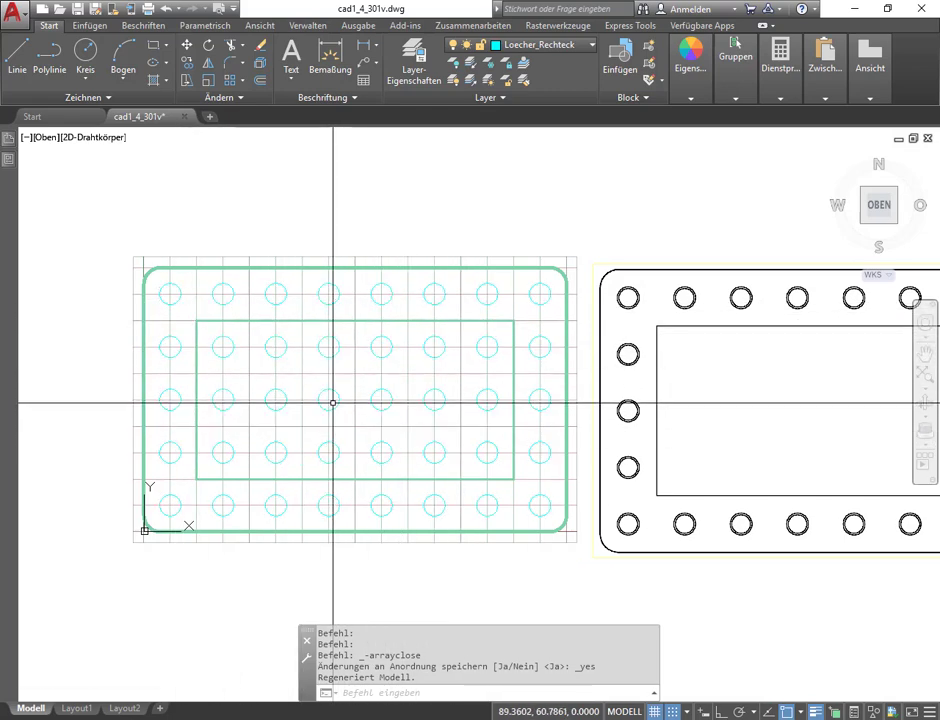
Explode the hole array with Ursprung into 40 individual circles
{"action": "left_click", "coordinate": [275, 393]}
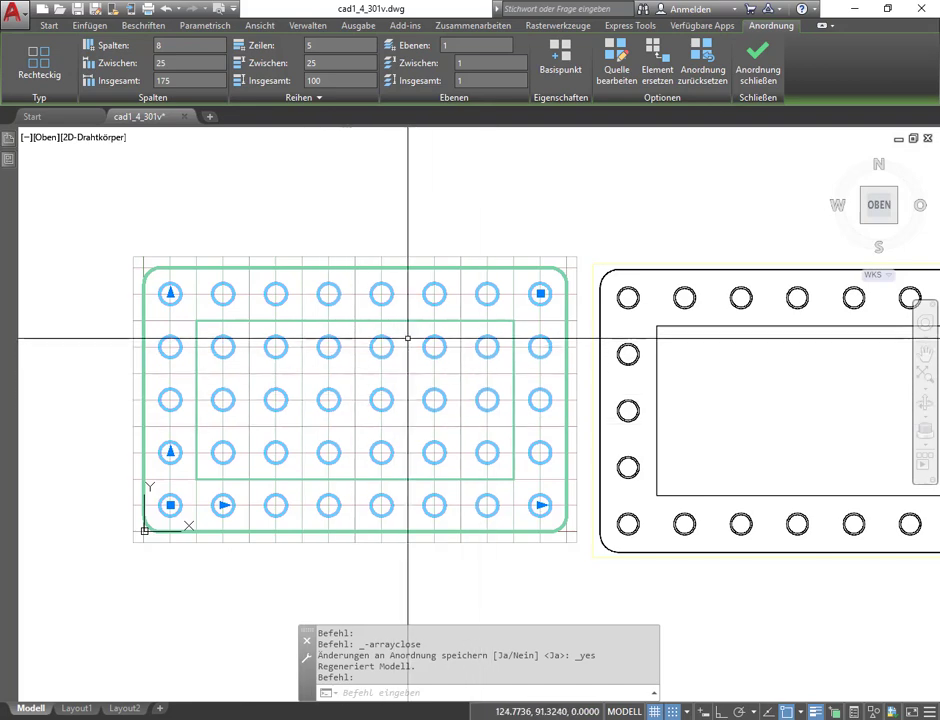
{"action": "left_click", "coordinate": [757, 62]}
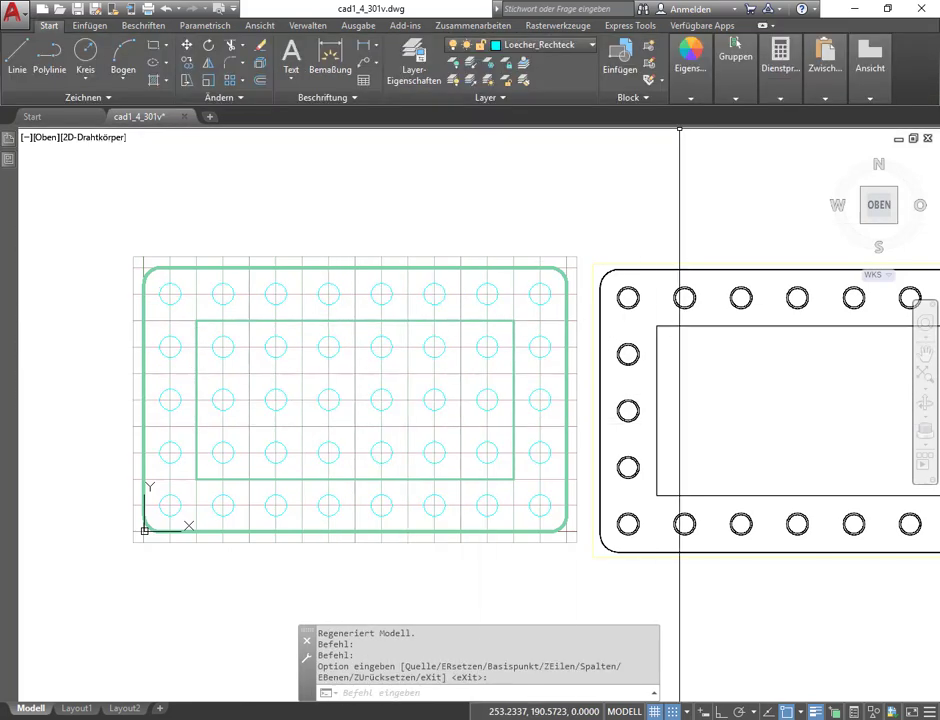
{"action": "left_click", "coordinate": [258, 66]}
{"action": "left_click", "coordinate": [284, 349]}
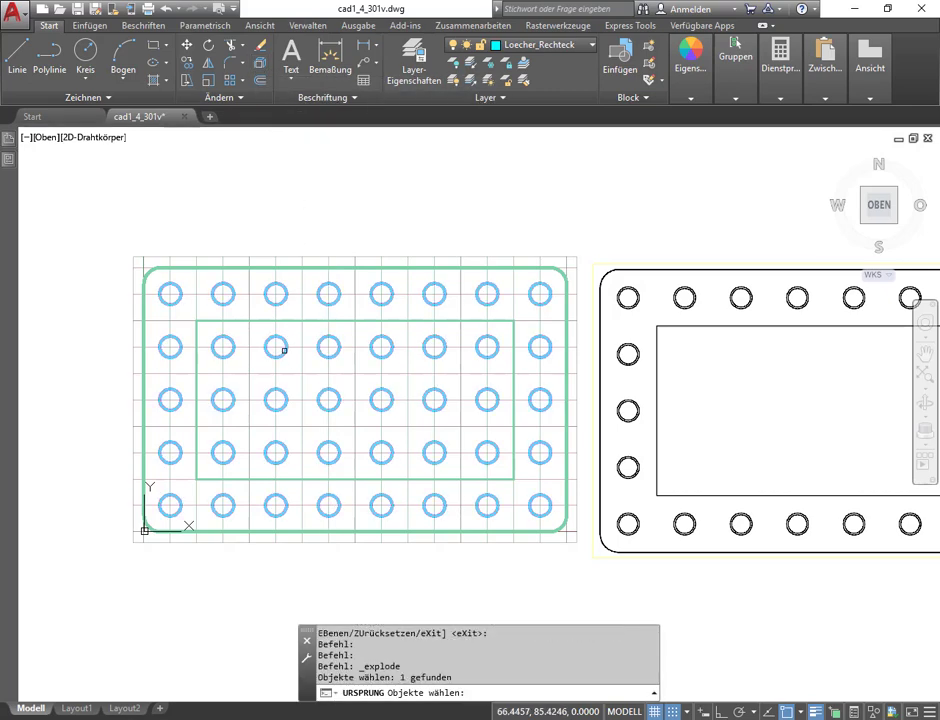
{"action": "key", "text": "Return"}
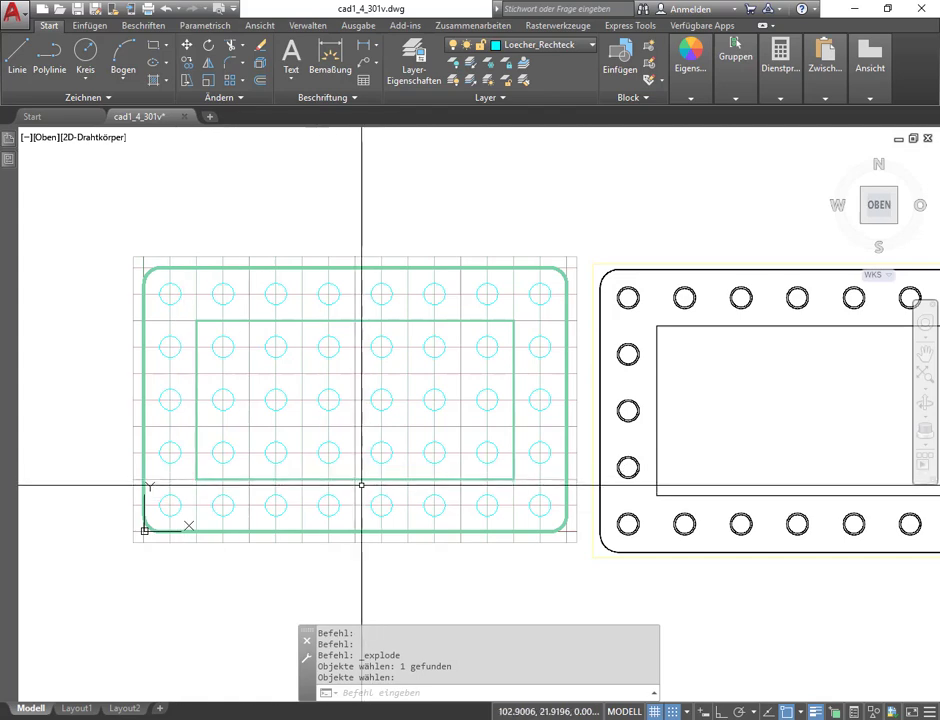
Delete the 18 inner hole circles using a crossing selection
{"action": "left_click", "coordinate": [504, 457]}
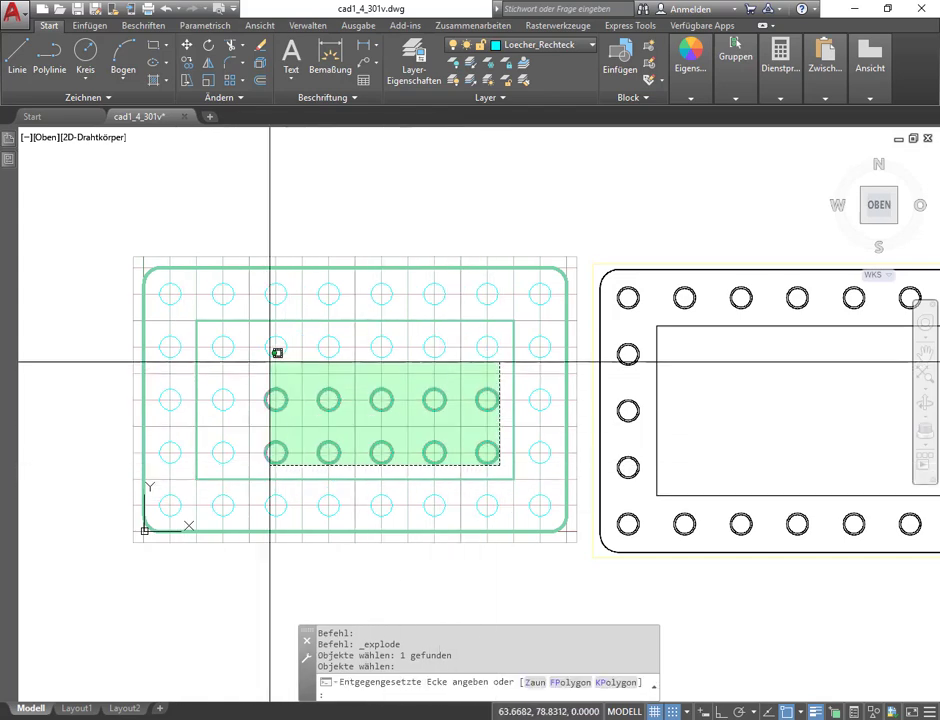
{"action": "left_click", "coordinate": [212, 346]}
{"action": "key", "text": "Delete"}
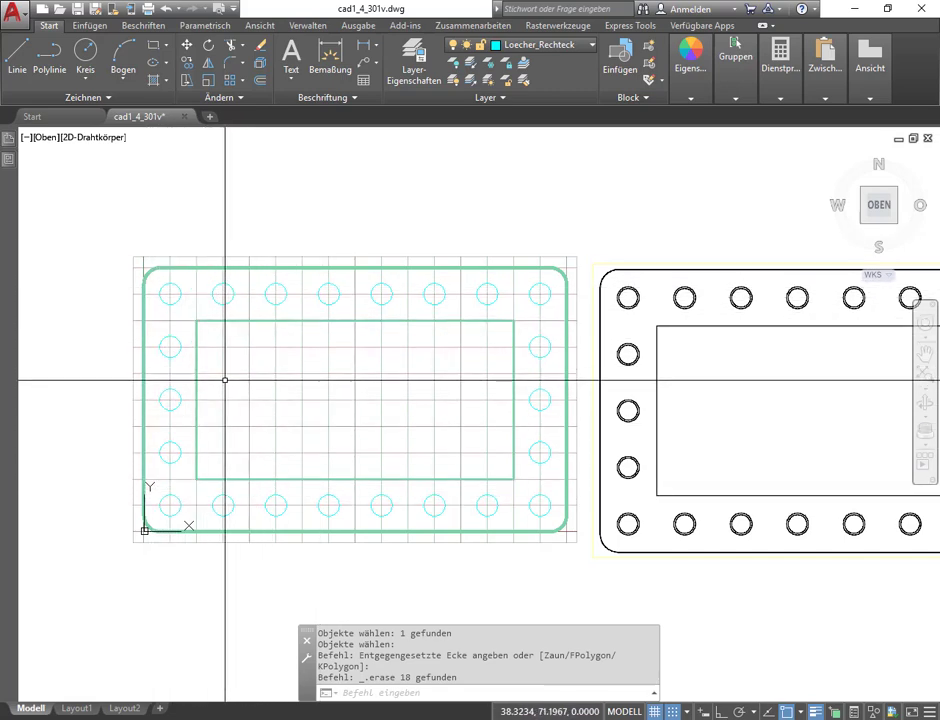
{"action": "key", "text": "Escape"}
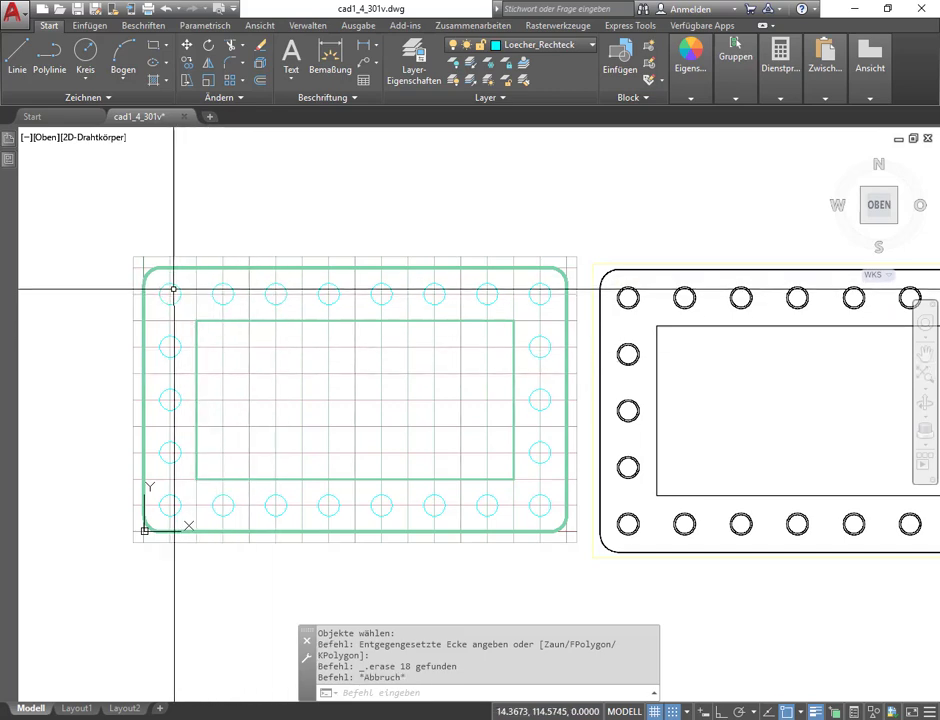
Delete the top, right, bottom and upper left-column circles, leaving only the lower-left hole
{"action": "left_click", "coordinate": [572, 548]}
{"action": "left_click", "coordinate": [210, 190]}
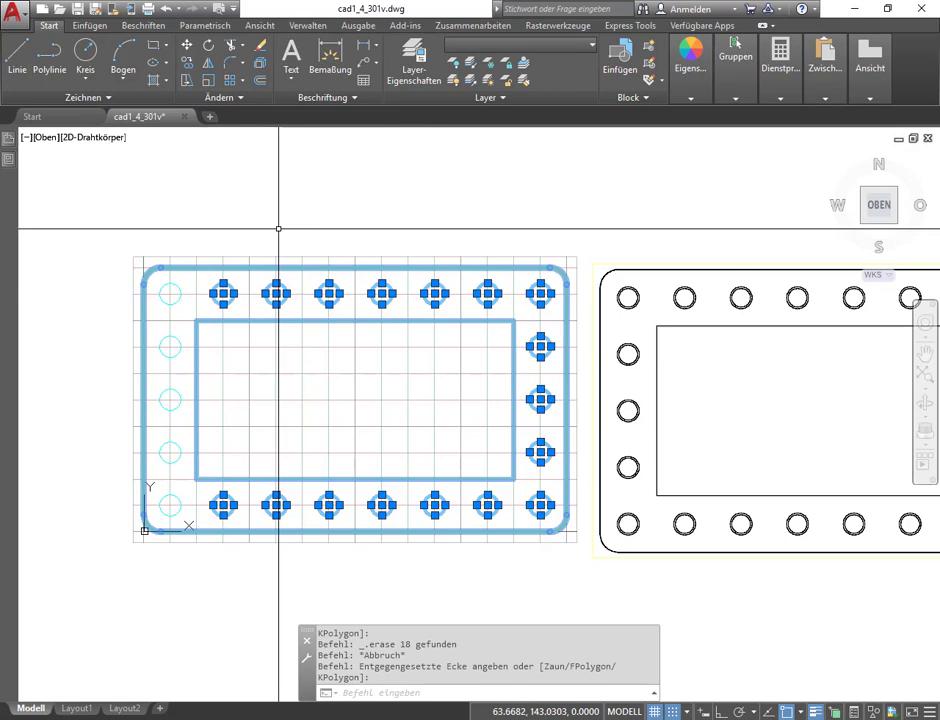
{"action": "key", "text": "Delete"}
{"action": "left_click", "coordinate": [222, 461]}
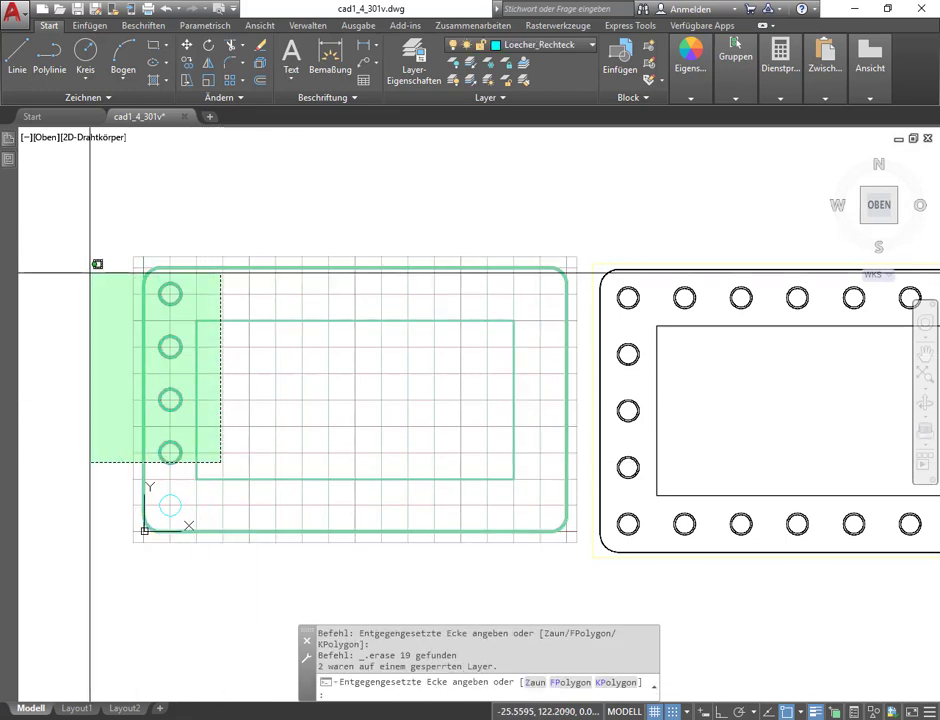
{"action": "left_click", "coordinate": [90, 272]}
{"action": "key", "text": "Delete"}
{"action": "key", "text": "Escape"}
{"action": "key", "text": "Escape"}
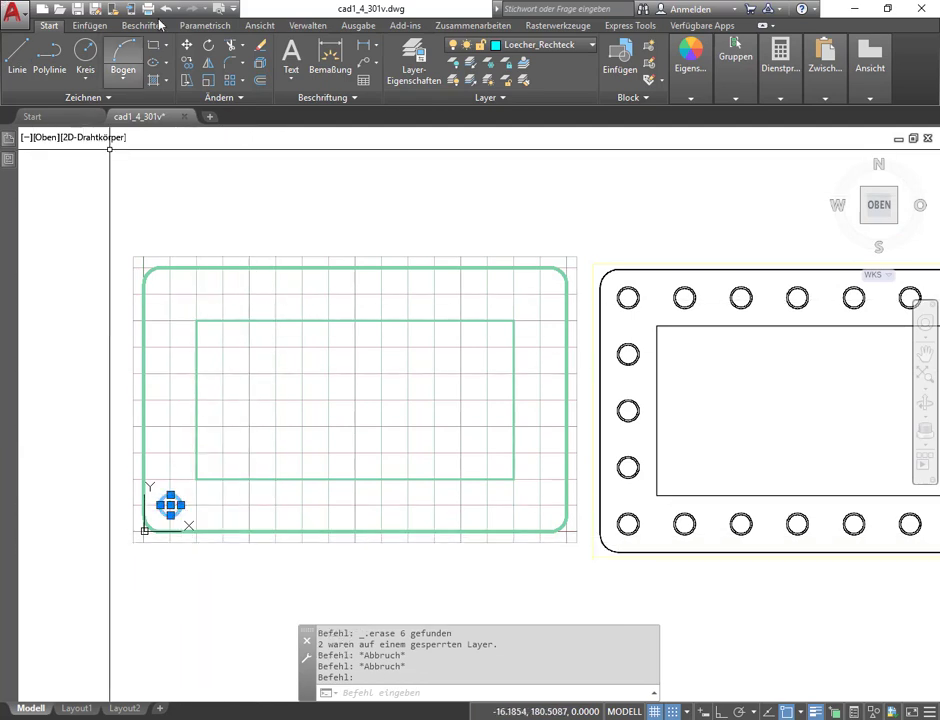
Define the corner circle as block 'Bohrung' with base point at its centre (12.5, 12.5, 0)
{"action": "left_click", "coordinate": [88, 28]}
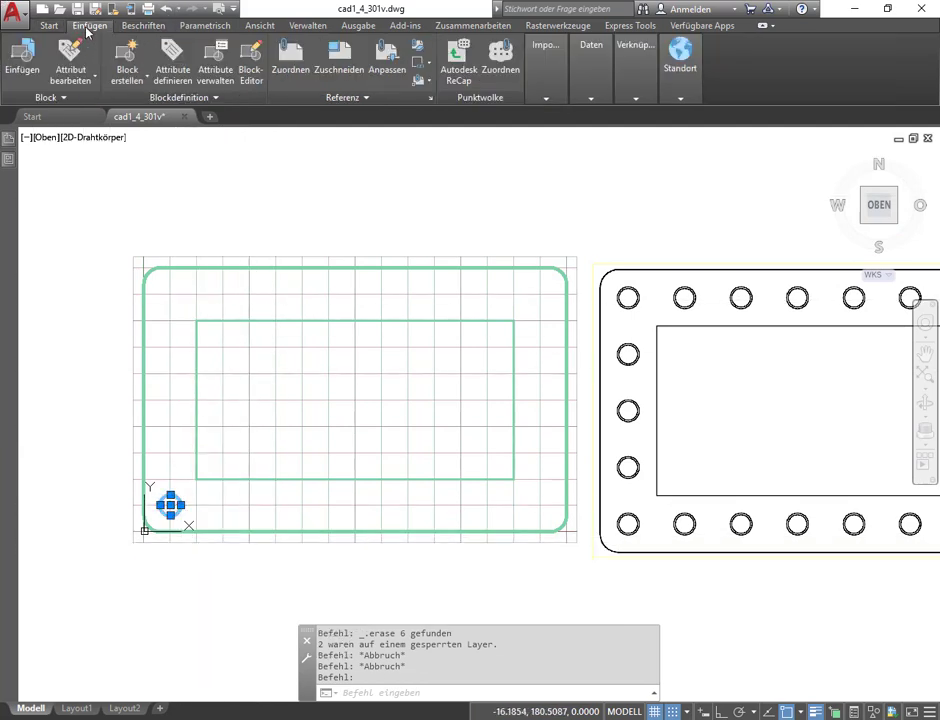
{"action": "left_click", "coordinate": [147, 86]}
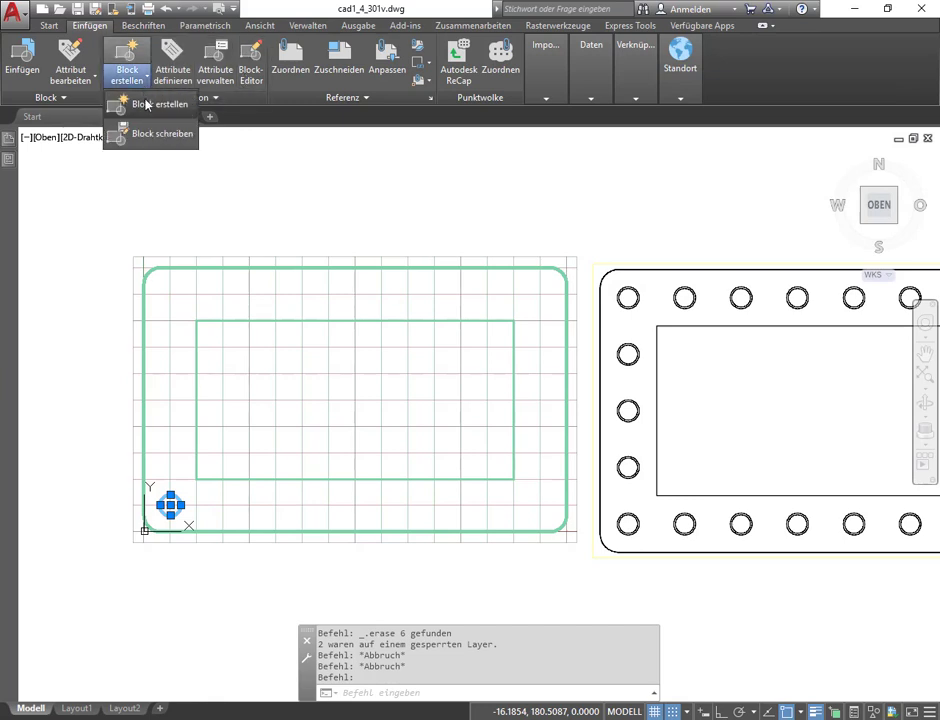
{"action": "left_click", "coordinate": [132, 106]}
{"action": "type", "text": "Bohrung"}
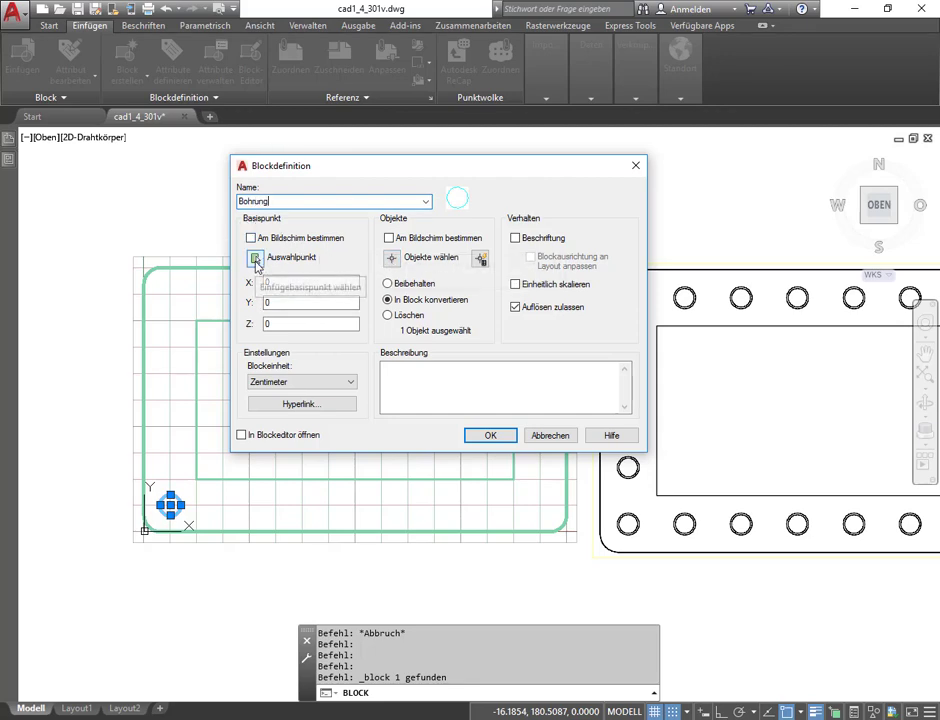
{"action": "left_click", "coordinate": [256, 262]}
{"action": "scroll", "coordinate": [175, 501], "scroll_direction": "up", "scroll_amount": 6}
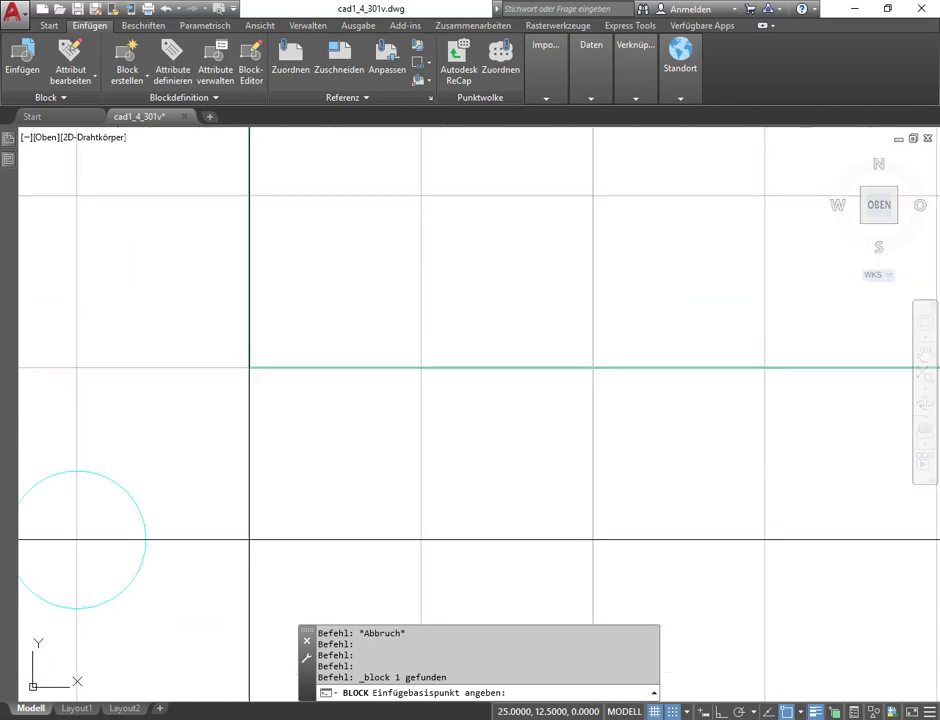
{"action": "left_click", "coordinate": [77, 540]}
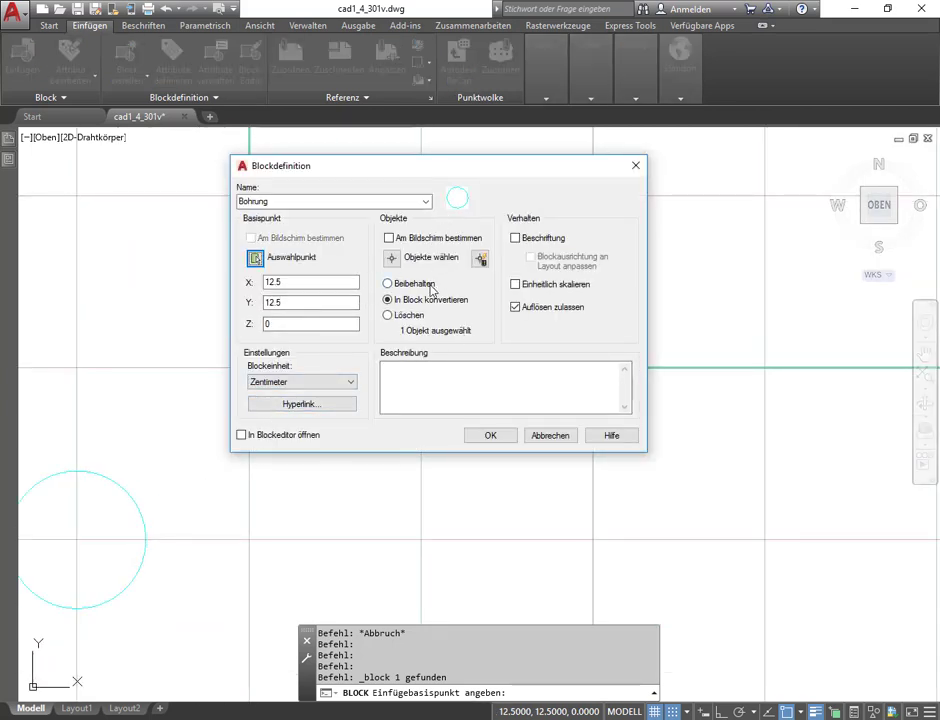
{"action": "left_click", "coordinate": [488, 436]}
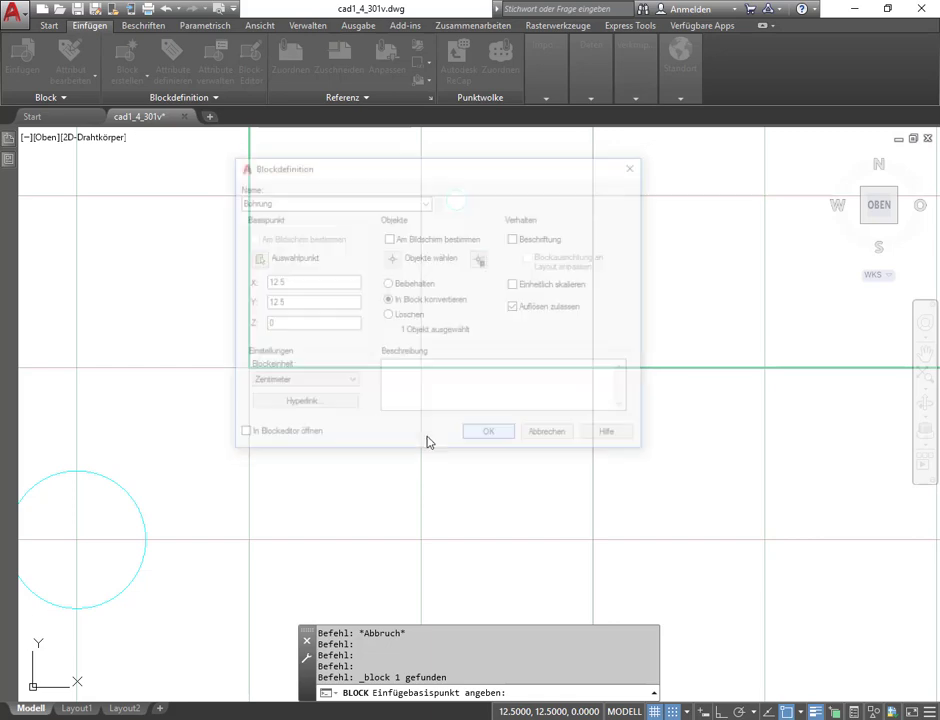
{"action": "scroll", "coordinate": [308, 424], "scroll_direction": "down", "scroll_amount": 10}
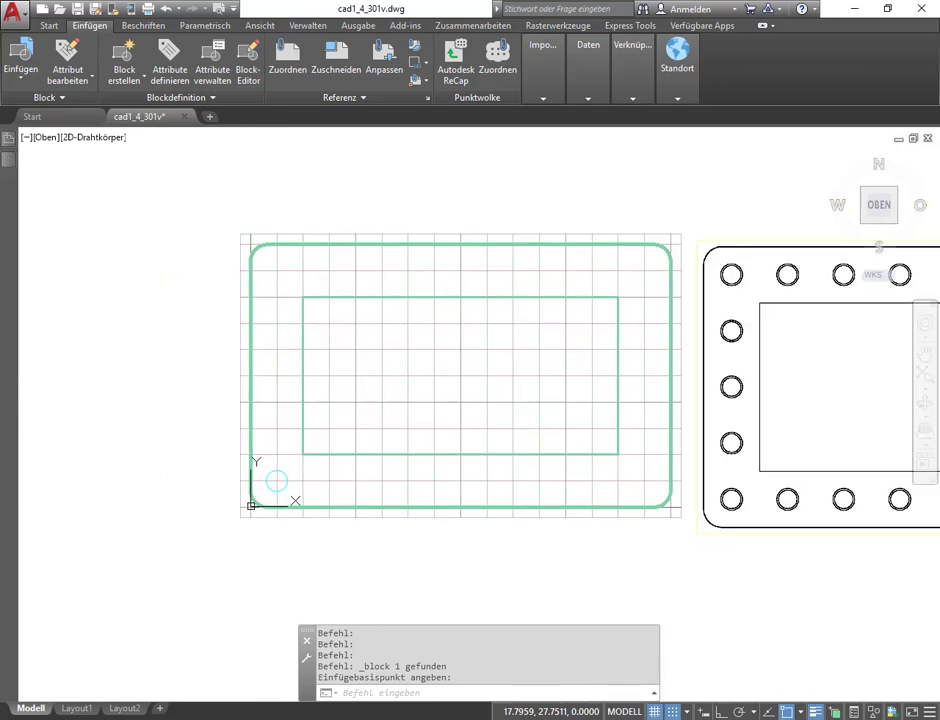
Pick the corner circle's centre as the Bohrung insertion base point, then view both plates
{"action": "scroll", "coordinate": [282, 430], "scroll_direction": "up", "scroll_amount": 4}
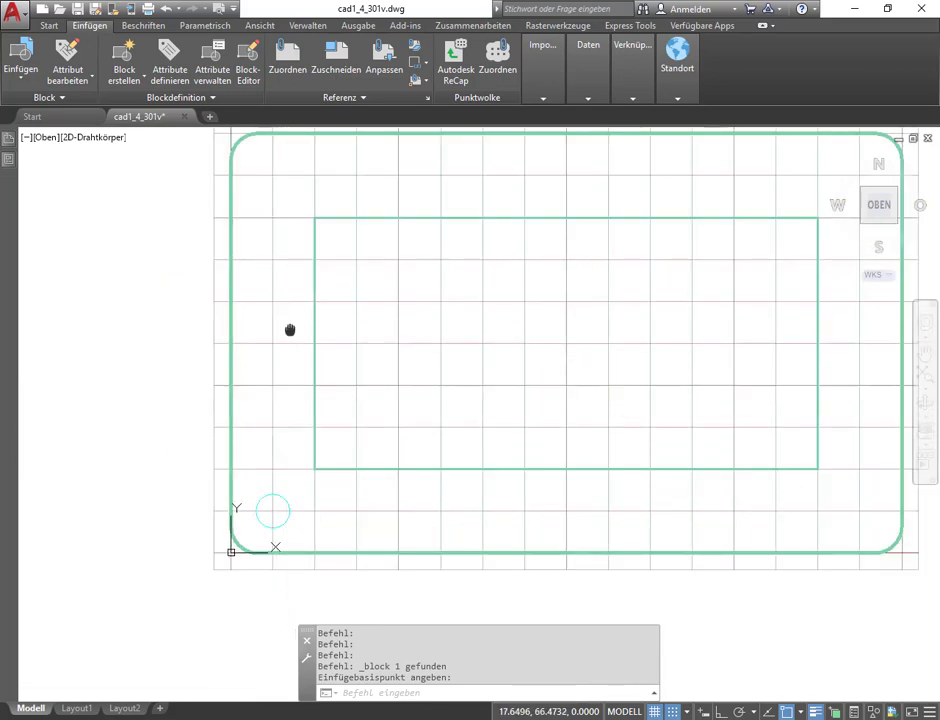
{"action": "middle_click_drag", "start_coordinate": [289, 327], "coordinate": [241, 365]}
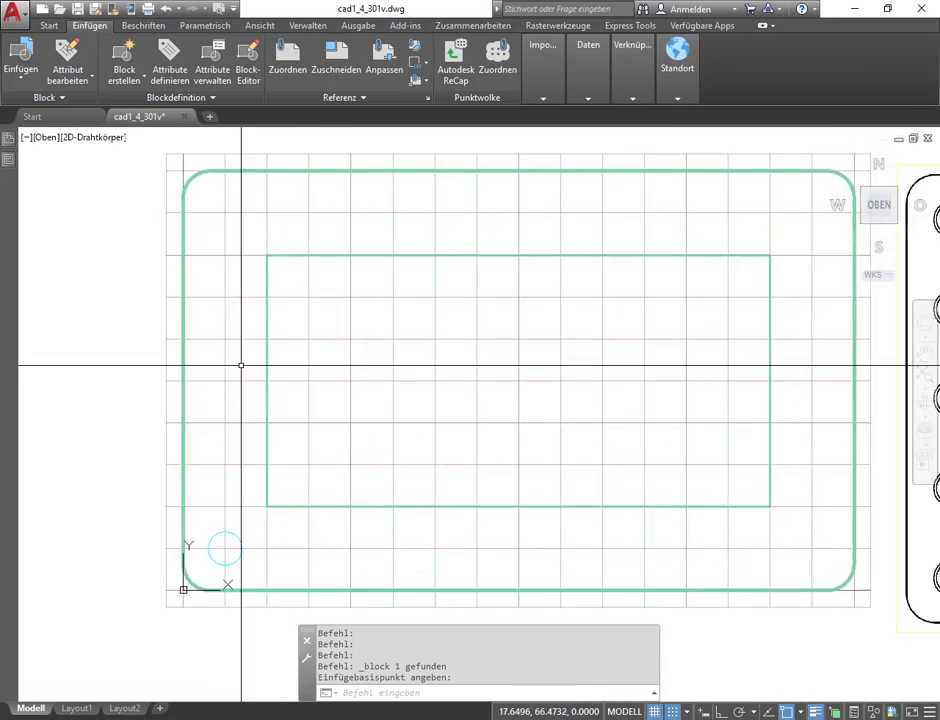
{"action": "left_click", "coordinate": [50, 26]}
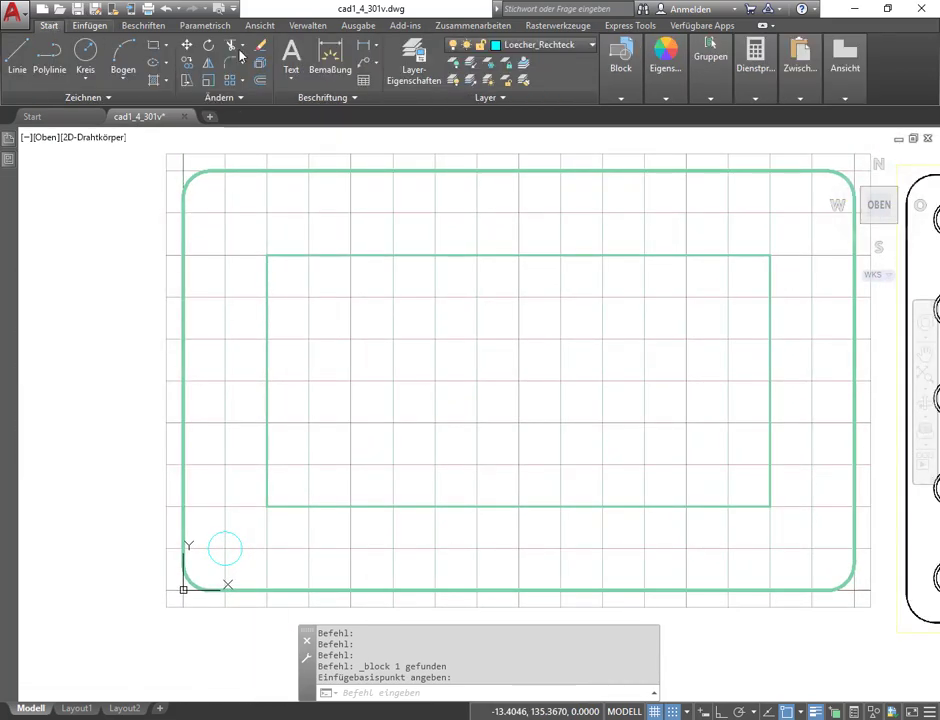
{"action": "left_click", "coordinate": [225, 548]}
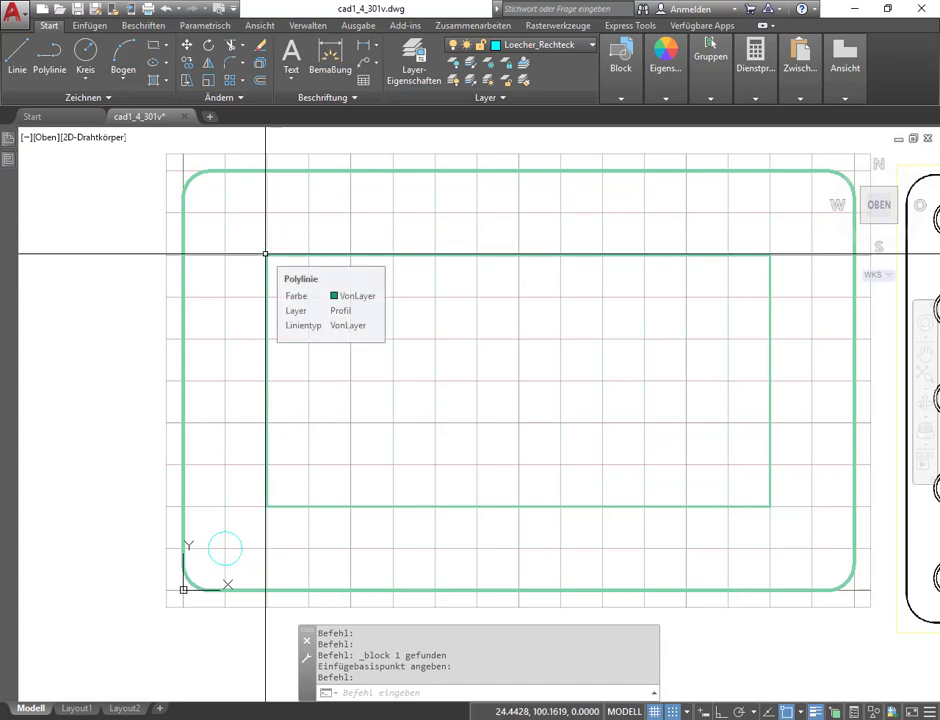
{"action": "key", "text": "Escape"}
{"action": "scroll", "coordinate": [265, 253], "scroll_direction": "down", "scroll_amount": 2}
{"action": "middle_click_drag", "start_coordinate": [265, 253], "coordinate": [228, 269]}
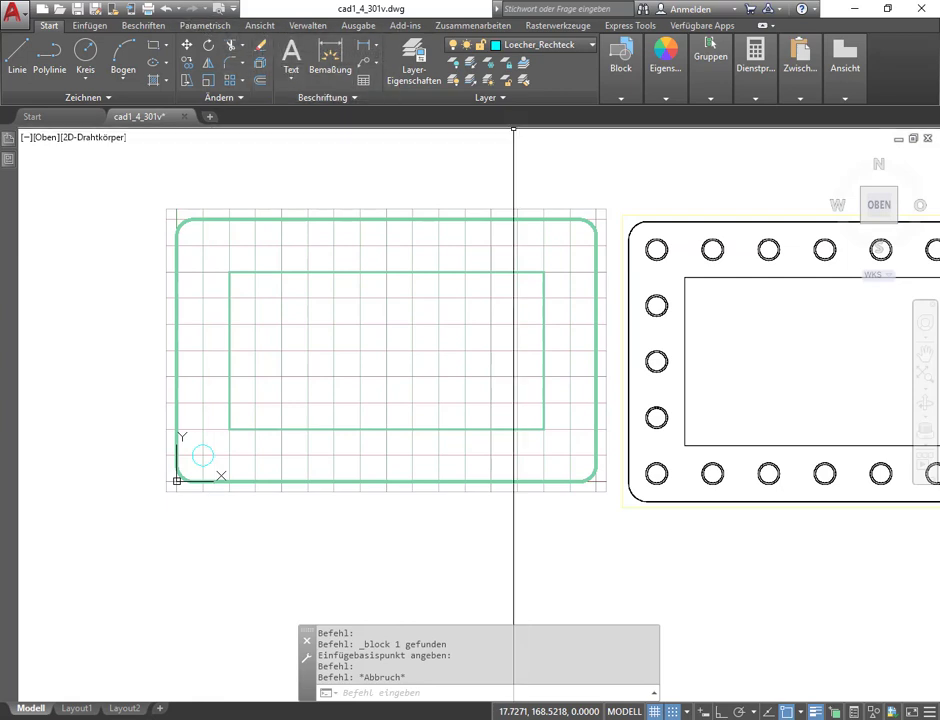
{"action": "left_click", "coordinate": [801, 99]}
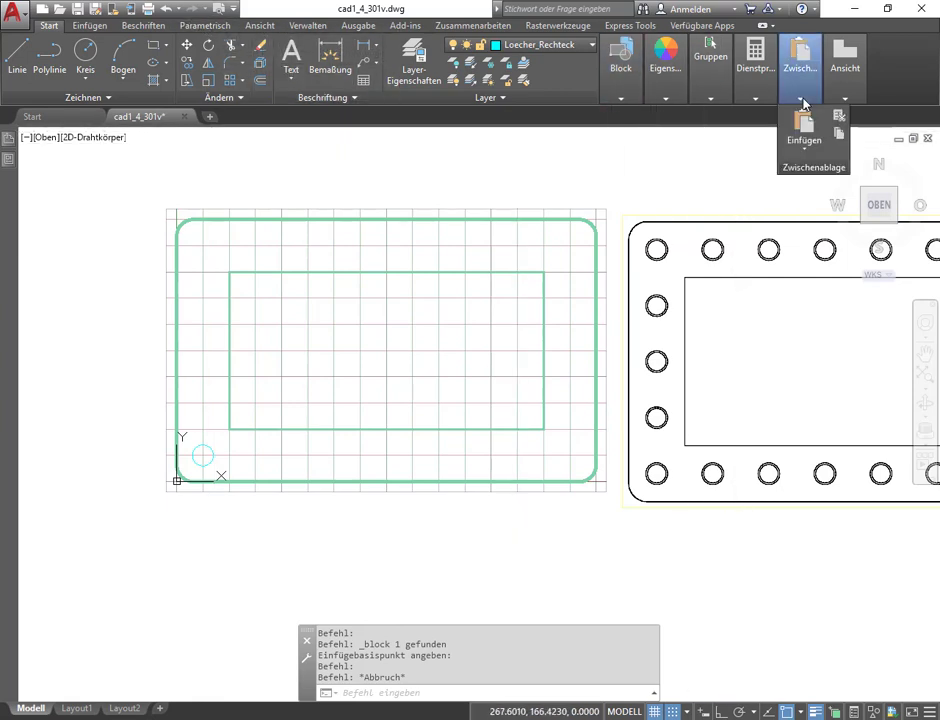
{"action": "left_click", "coordinate": [750, 100]}
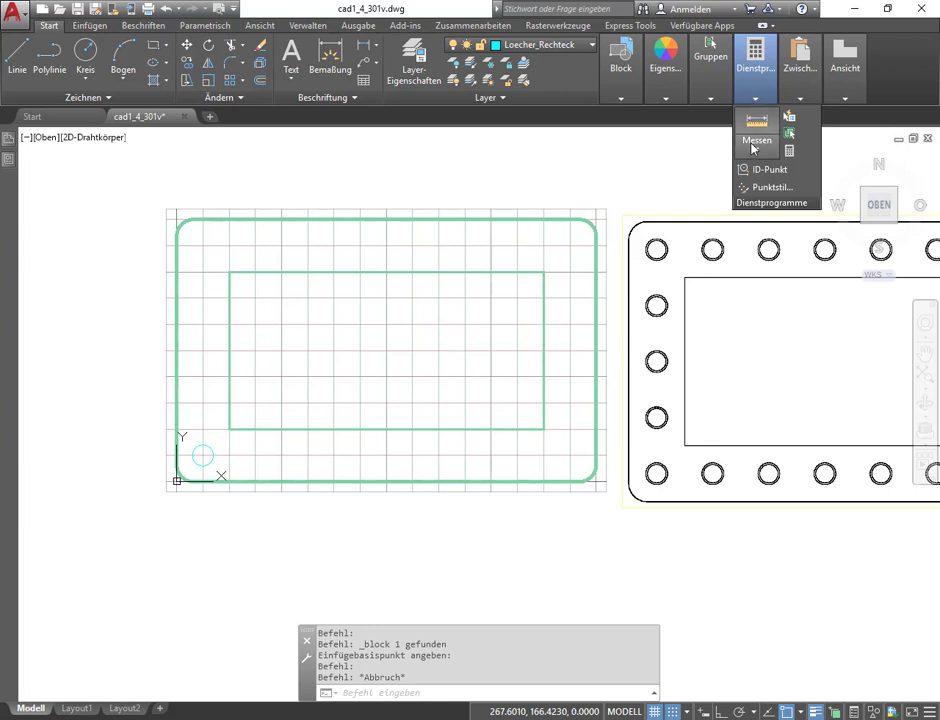
{"action": "left_click", "coordinate": [752, 148]}
{"action": "left_click", "coordinate": [753, 174]}
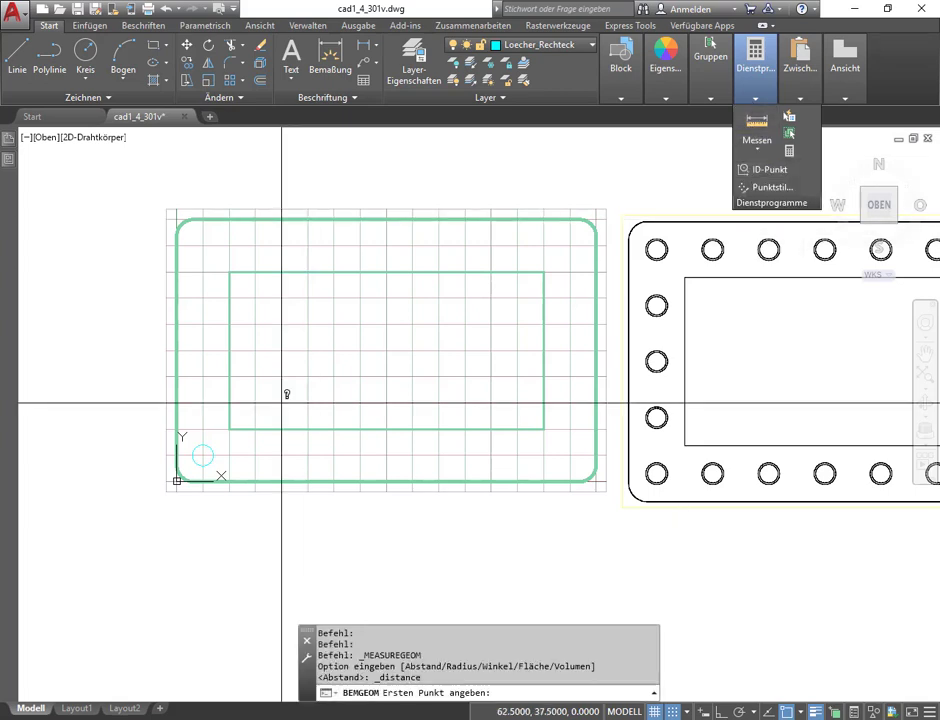
{"action": "left_click", "coordinate": [203, 455]}
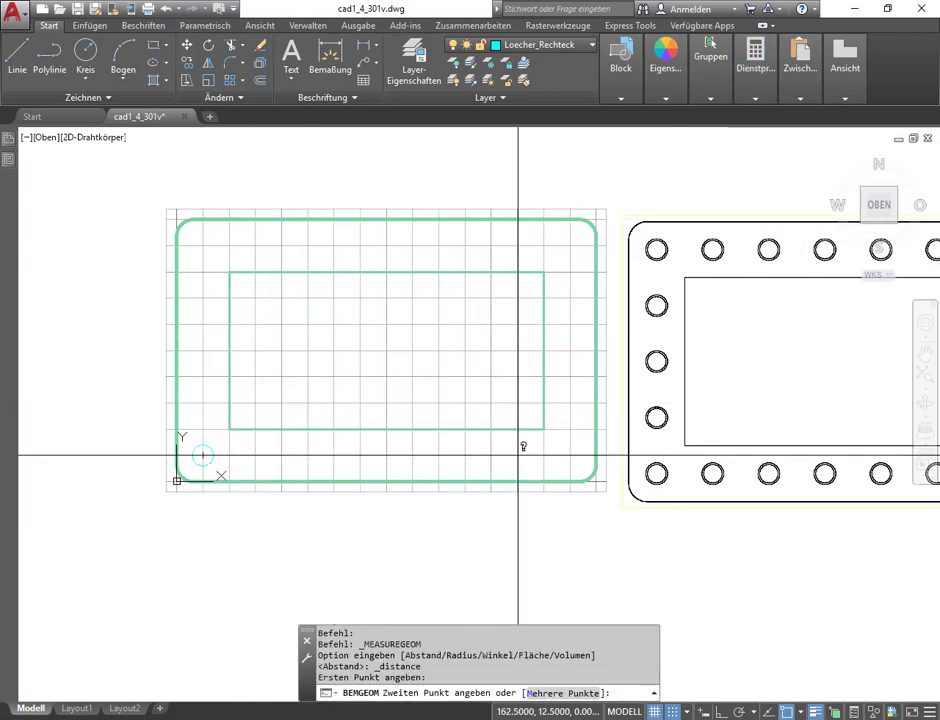
{"action": "left_click", "coordinate": [570, 456]}
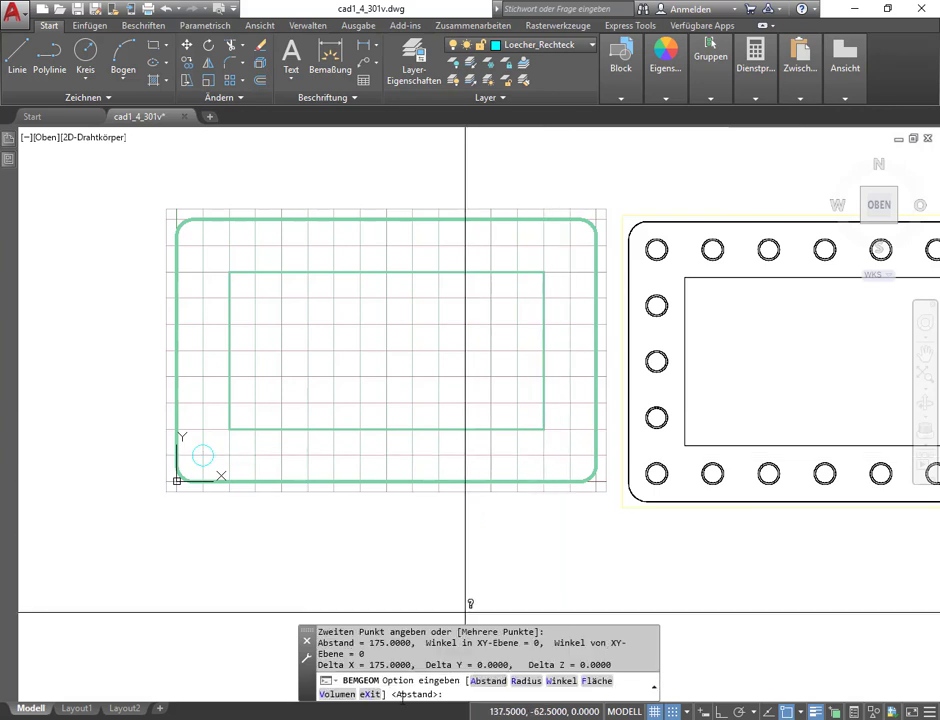
{"action": "key", "text": "Return"}
{"action": "left_click", "coordinate": [203, 455]}
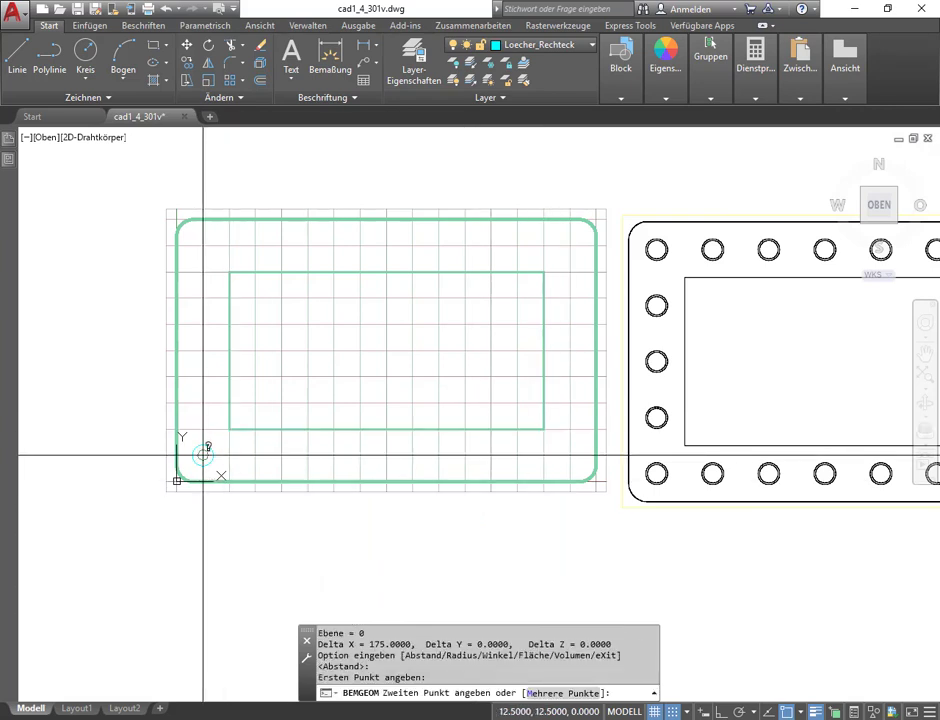
{"action": "left_click", "coordinate": [203, 244]}
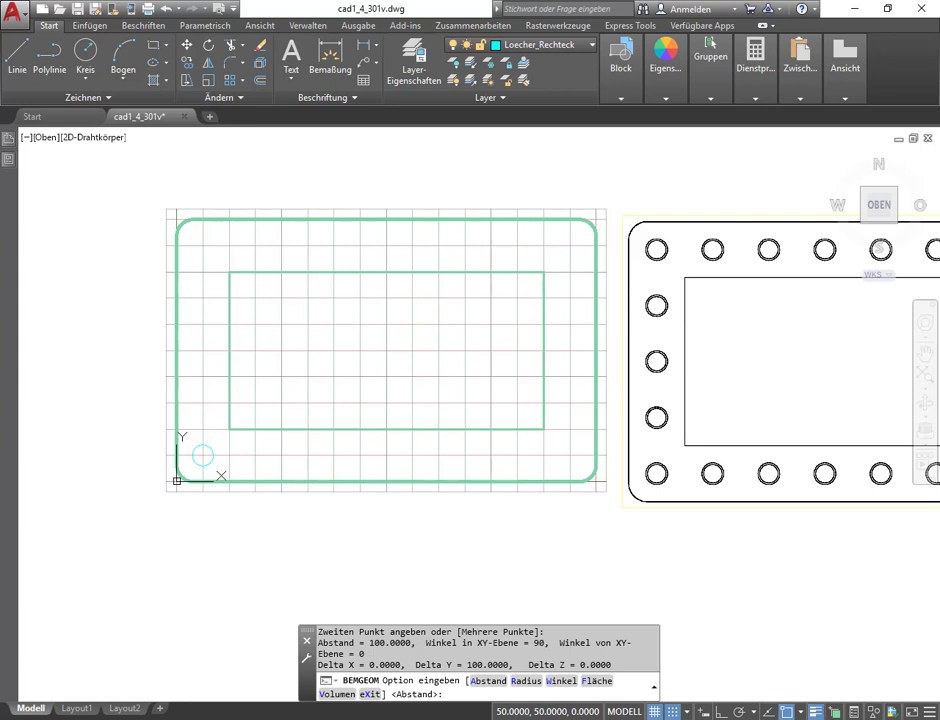
{"action": "key", "text": "Escape"}
{"action": "key", "text": "Escape"}
{"action": "left_click", "coordinate": [42, 528]}
Array the Bohrung hole block rectangularly: 8 columns over 175 total, 5 rows over 100 total
{"action": "key", "text": "Escape"}
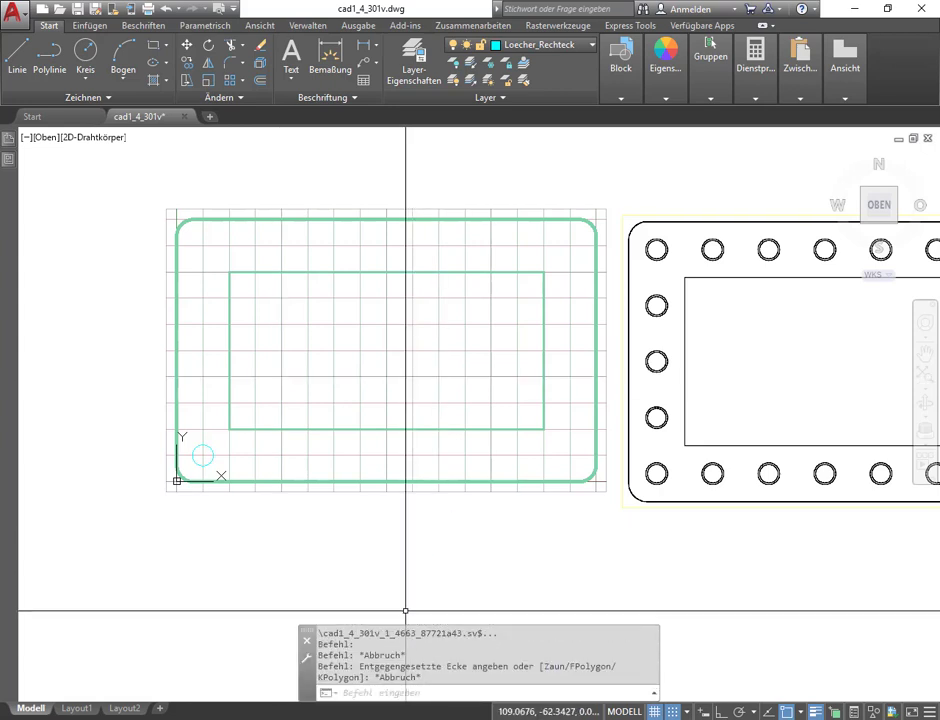
{"action": "key", "text": "Escape"}
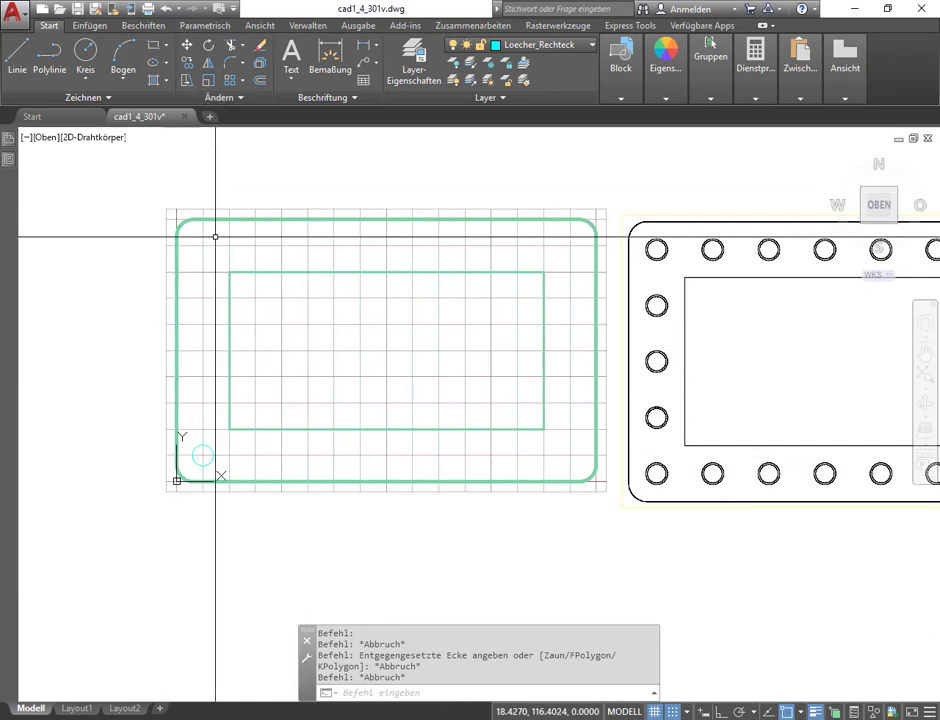
{"action": "left_click", "coordinate": [208, 438]}
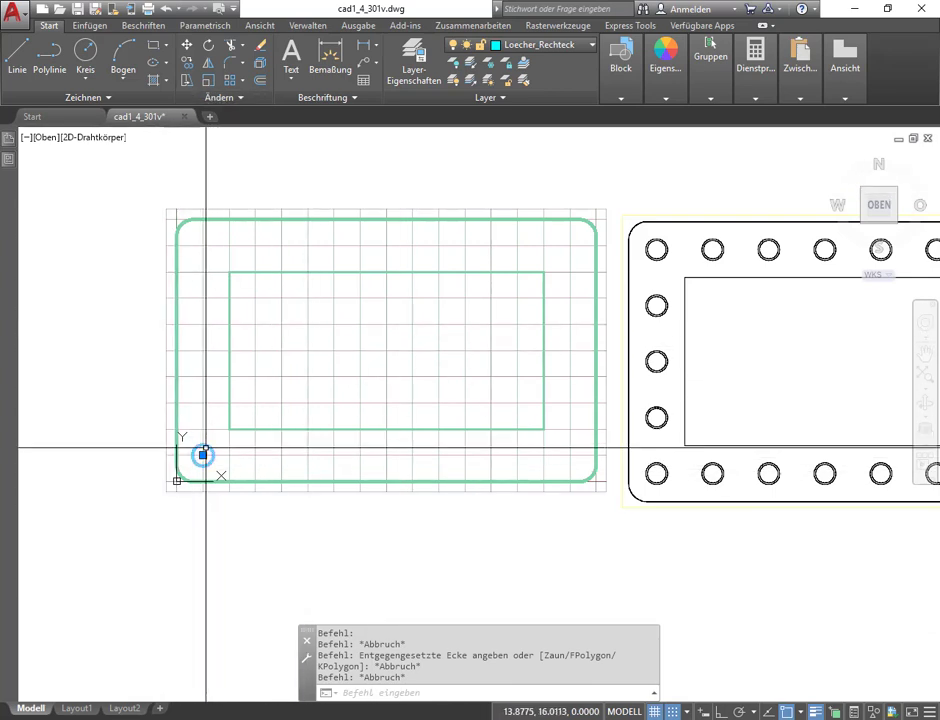
{"action": "left_click", "coordinate": [243, 80]}
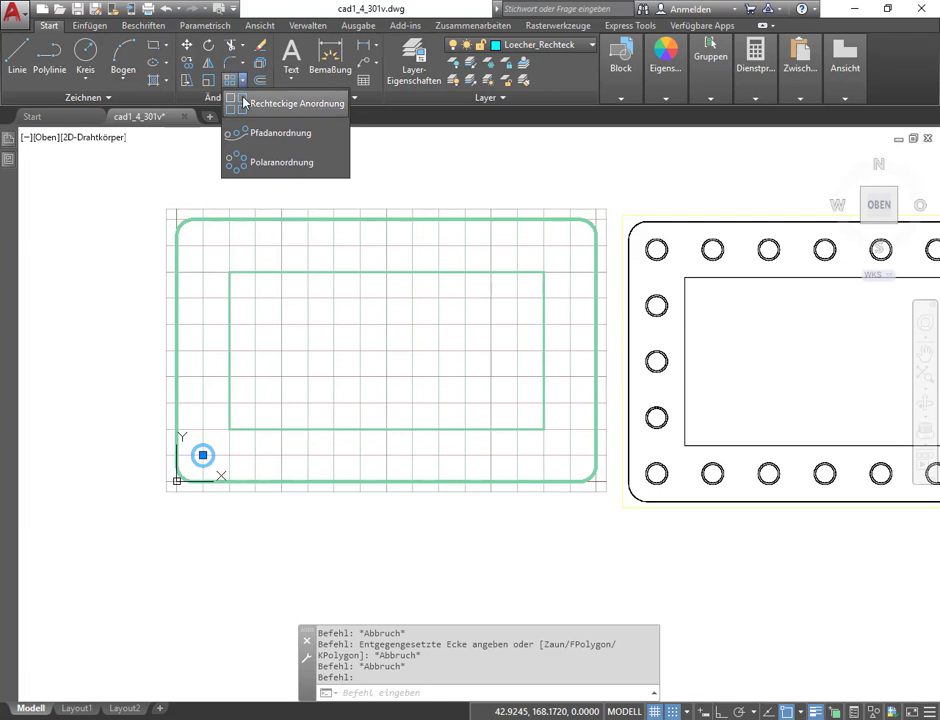
{"action": "left_click", "coordinate": [245, 98]}
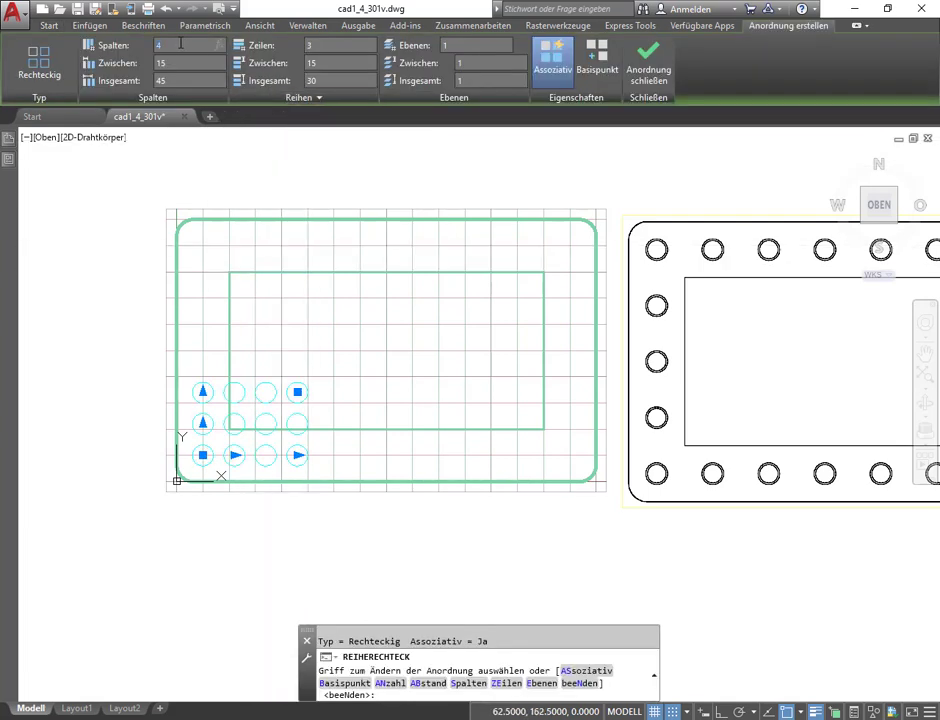
{"action": "type", "text": "8"}
{"action": "key", "text": "Return"}
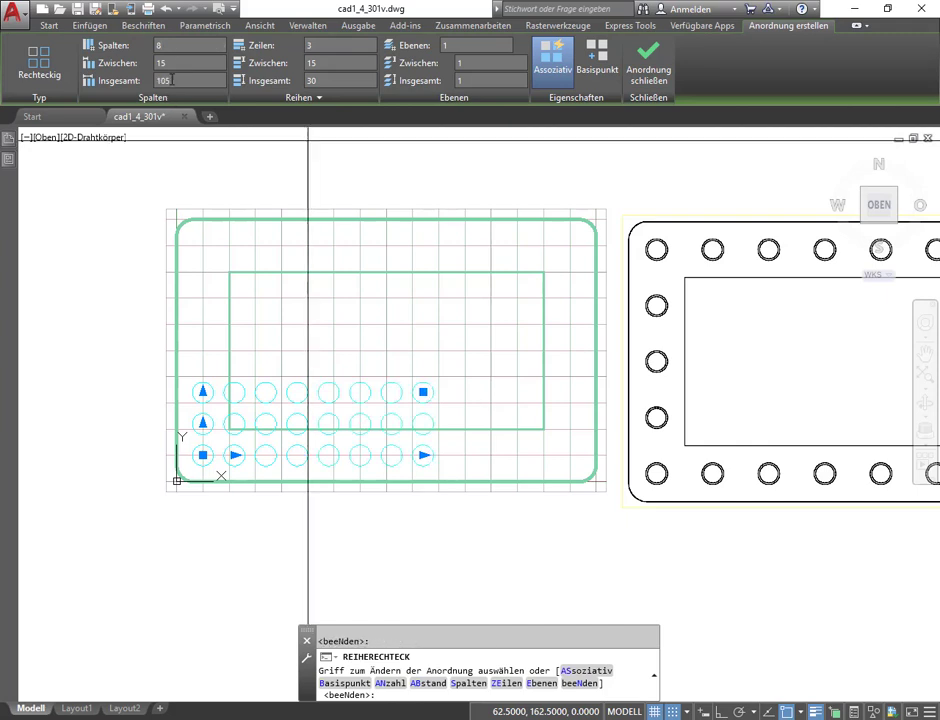
{"action": "left_click", "coordinate": [172, 78]}
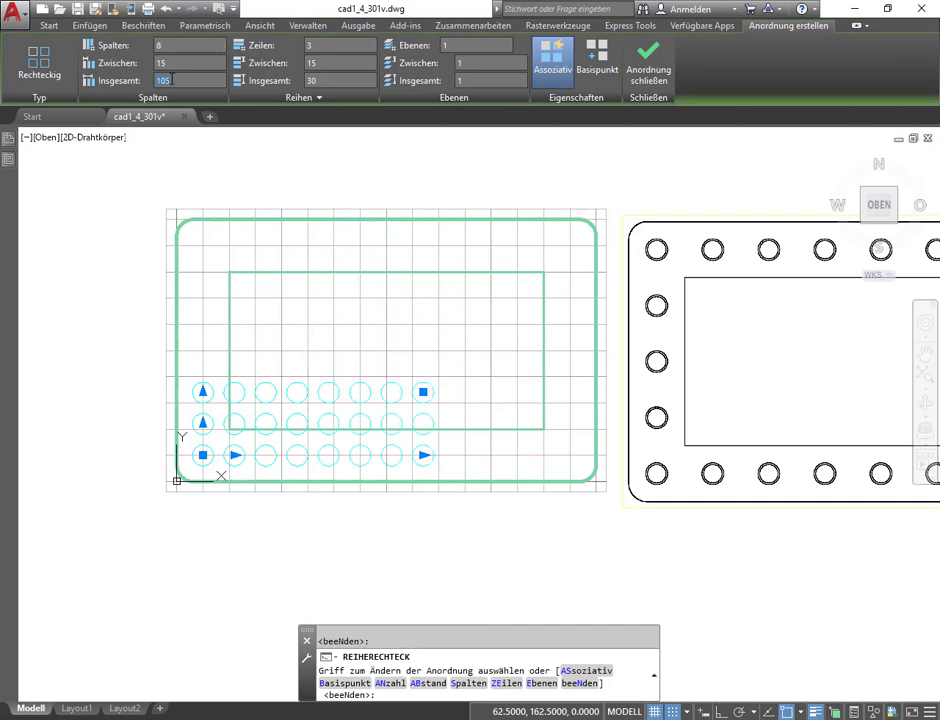
{"action": "type", "text": "175"}
{"action": "key", "text": "Return"}
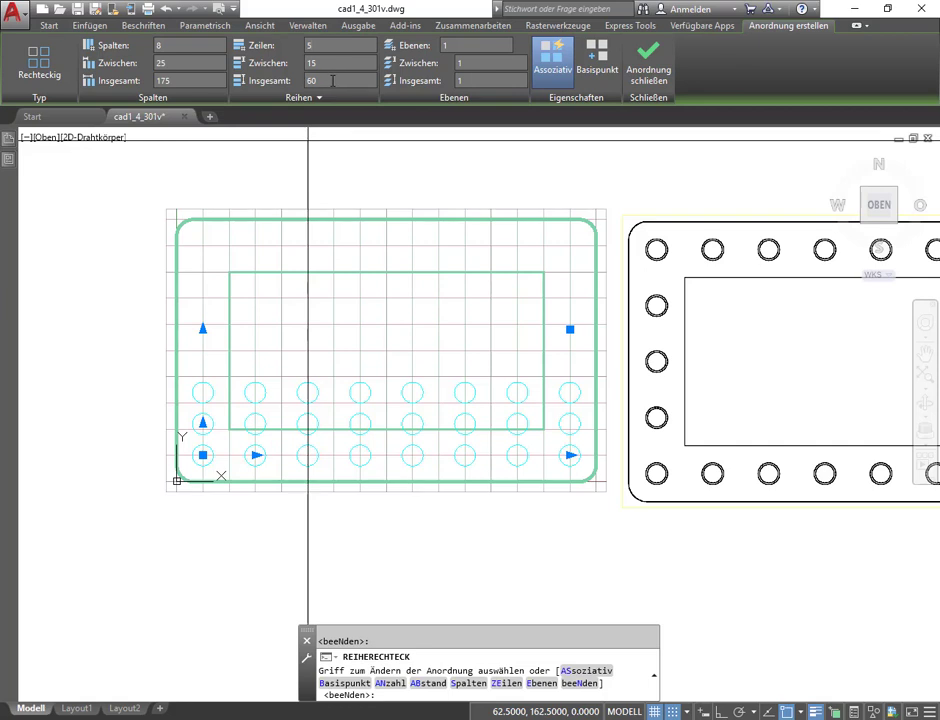
{"action": "left_click", "coordinate": [333, 80]}
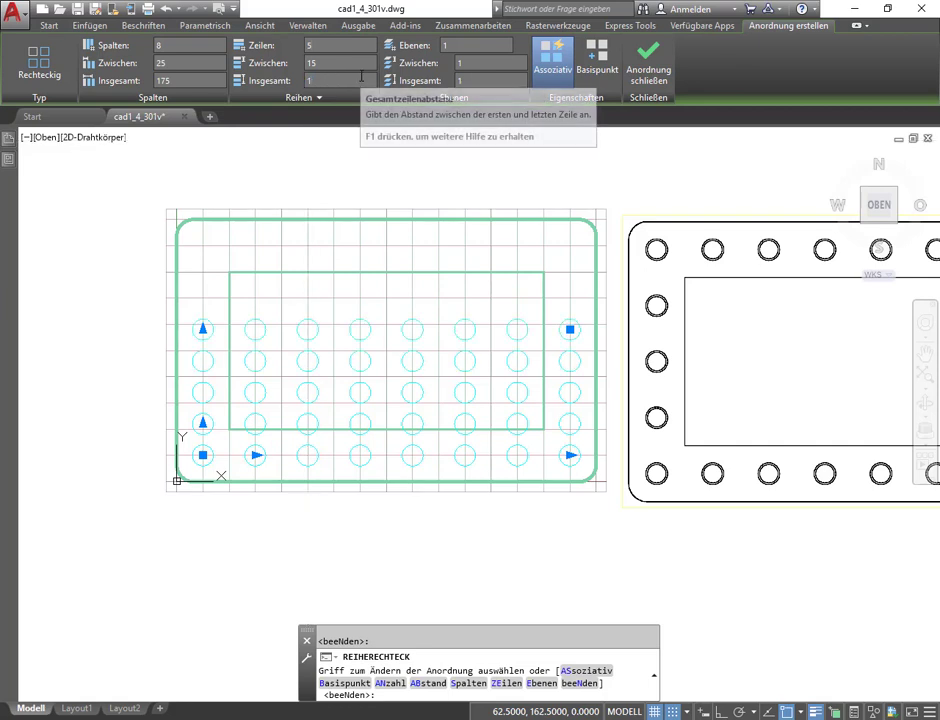
{"action": "type", "text": "100"}
{"action": "key", "text": "Return"}
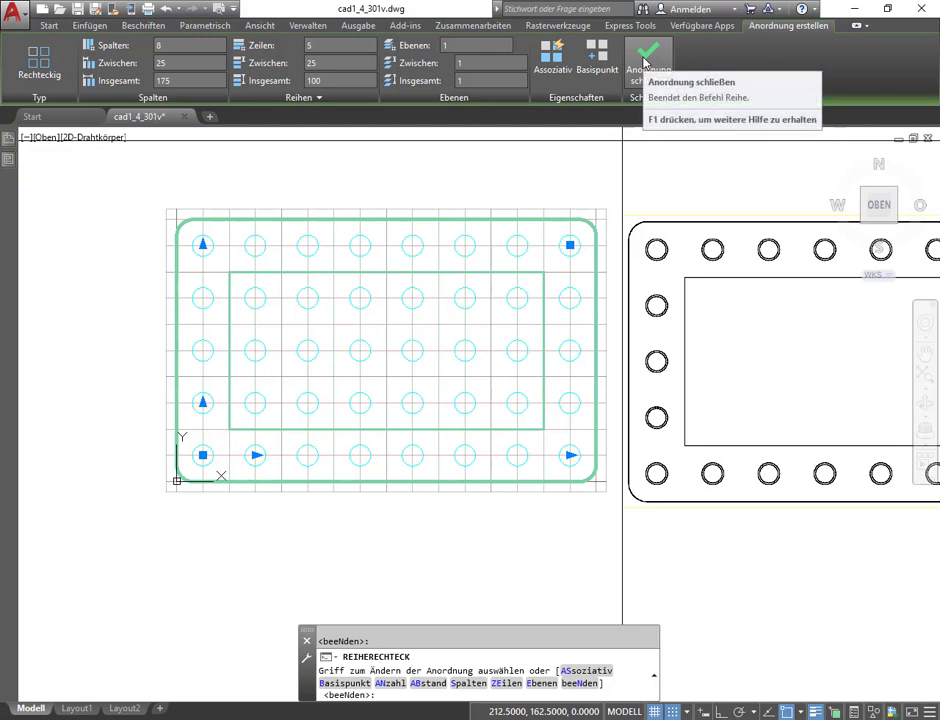
{"action": "left_click", "coordinate": [645, 62]}
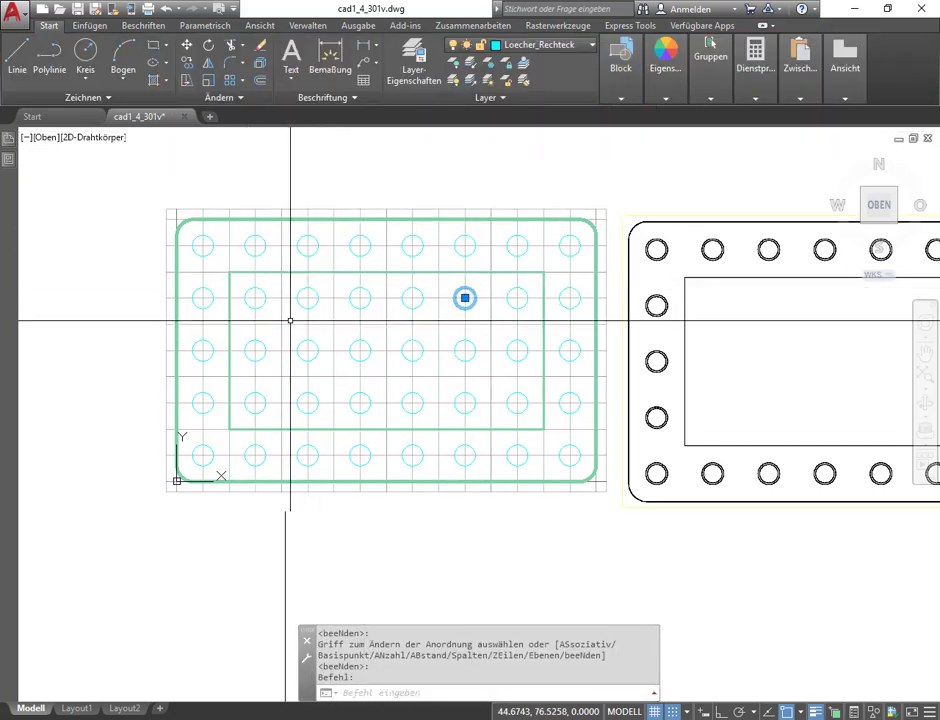
Crossing-select and delete the 18 inner holes, then select the lower-left corner hole
{"action": "left_click", "coordinate": [531, 413]}
{"action": "left_click", "coordinate": [262, 279]}
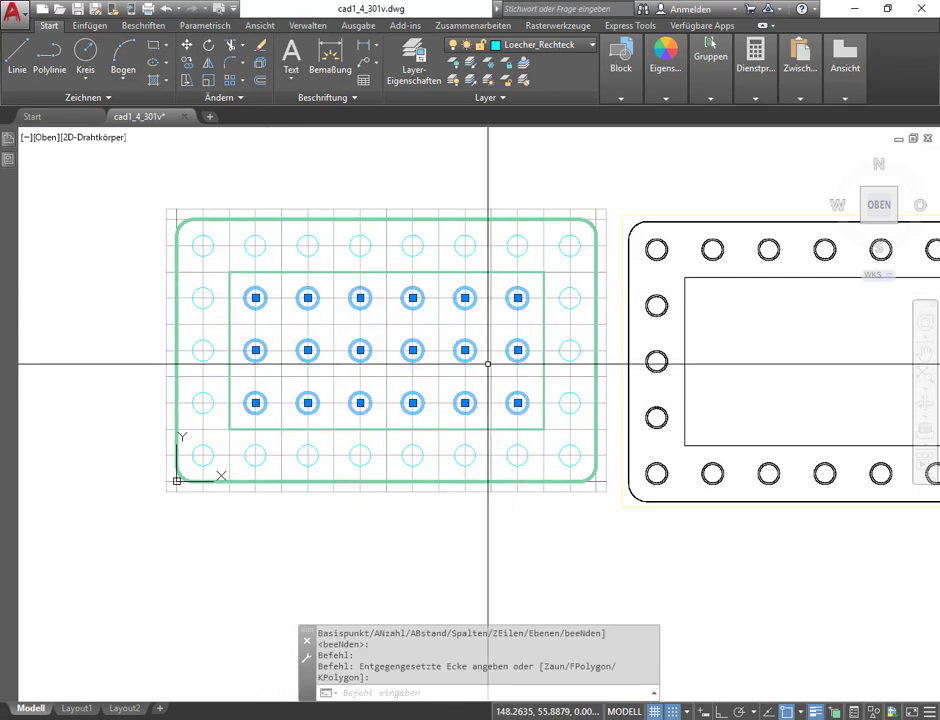
{"action": "key", "text": "Delete"}
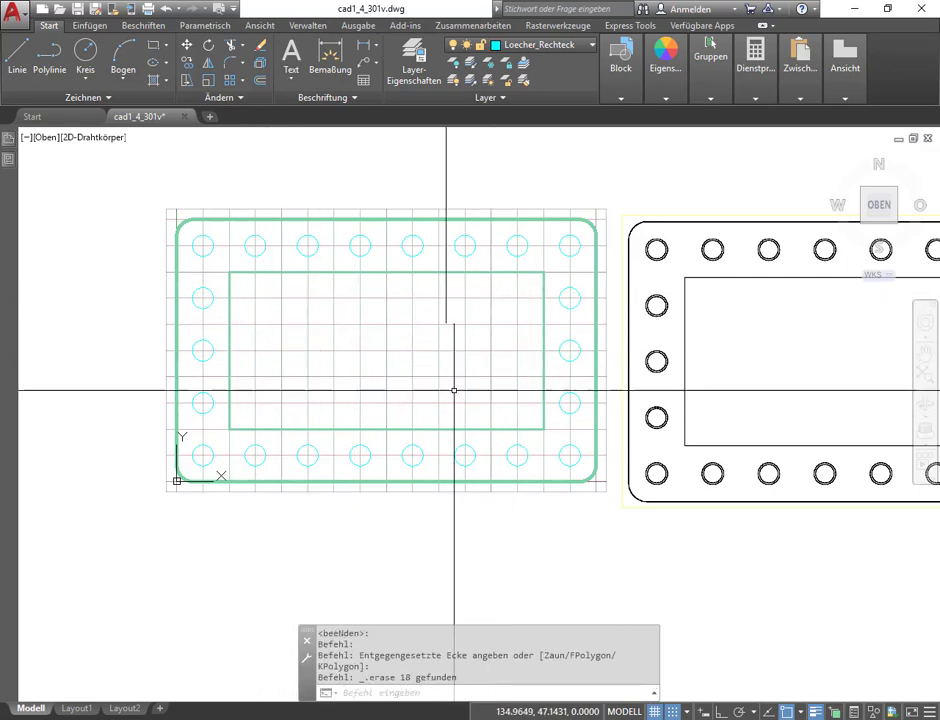
{"action": "left_click", "coordinate": [206, 446]}
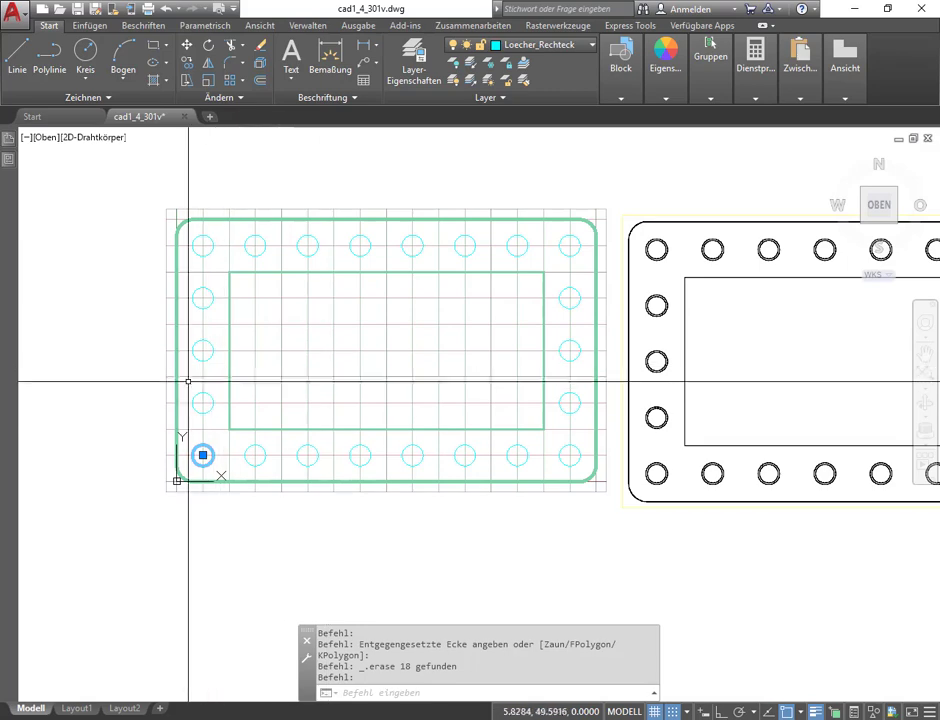
Open the Bohrung block in the Block Editor from the corner hole's right-click menu
{"action": "right_click", "coordinate": [209, 446]}
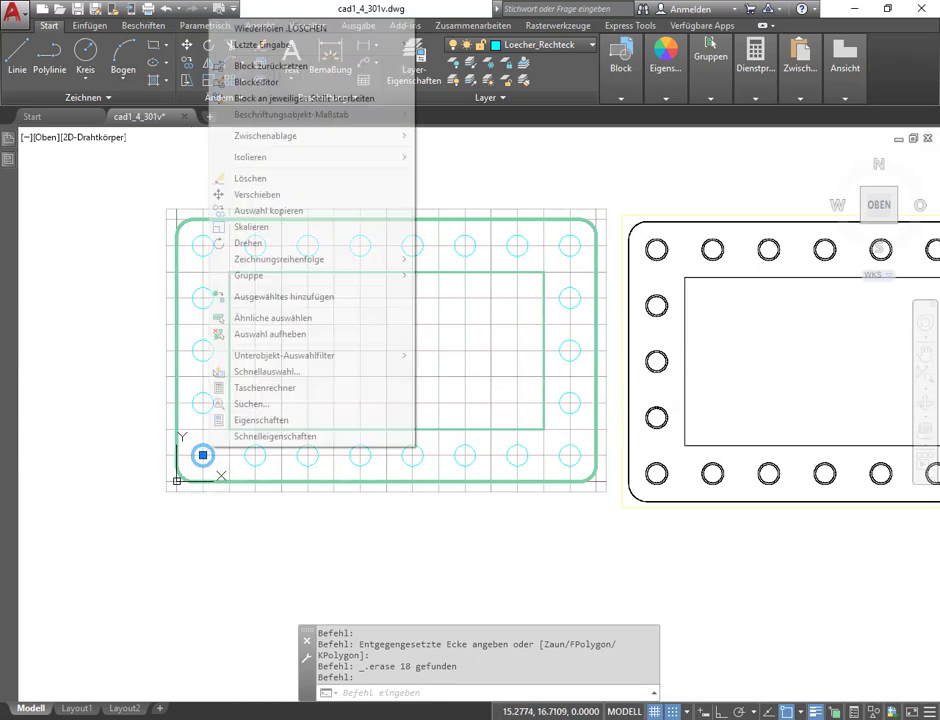
{"action": "left_click", "coordinate": [264, 84]}
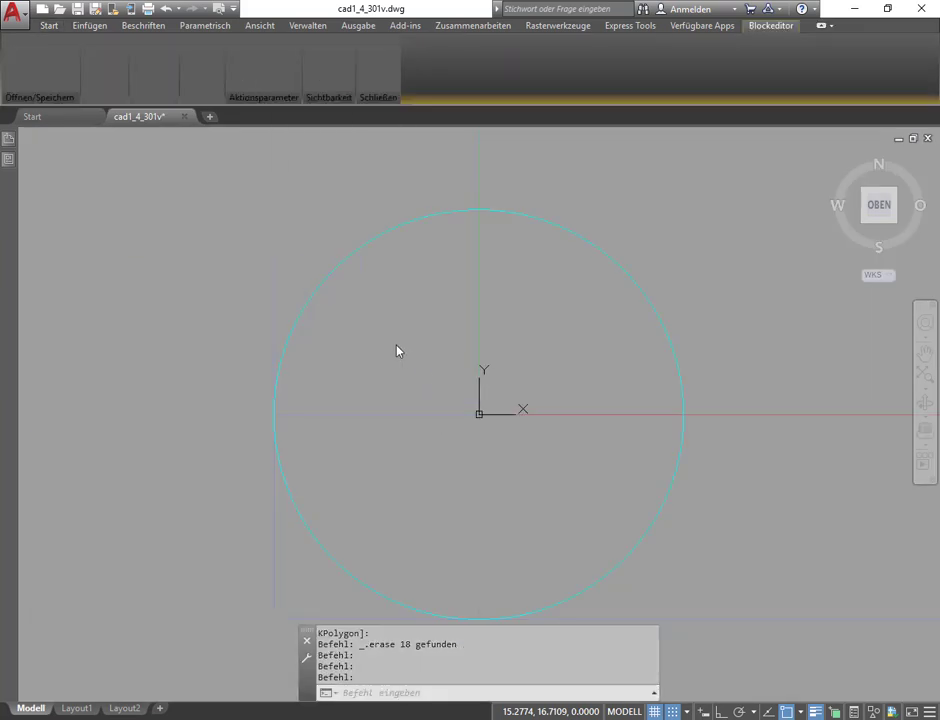
{"action": "left_click", "coordinate": [415, 340]}
{"action": "key", "text": "Escape"}
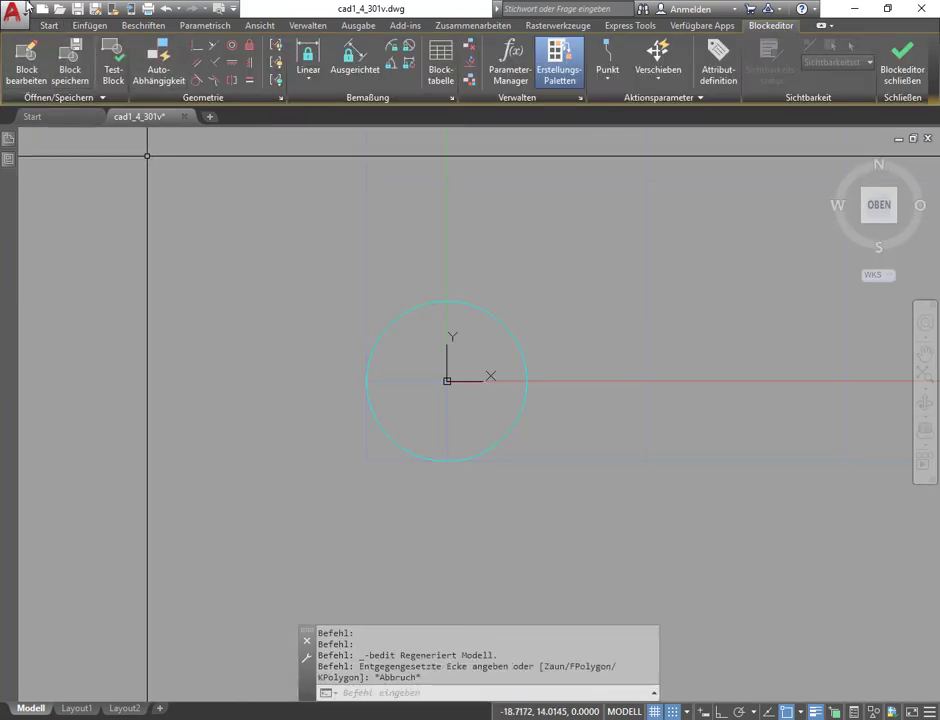
{"action": "left_click", "coordinate": [49, 25]}
Draw a vertical and a horizontal line, each 12.5 long, from the hole's centre
{"action": "left_click", "coordinate": [28, 50]}
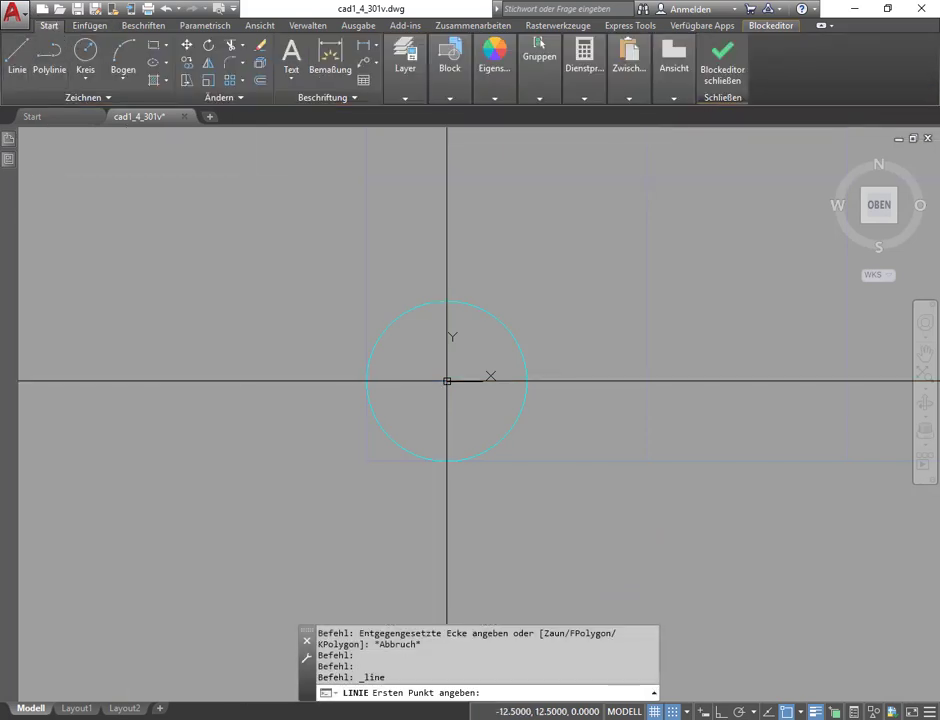
{"action": "left_click", "coordinate": [447, 380]}
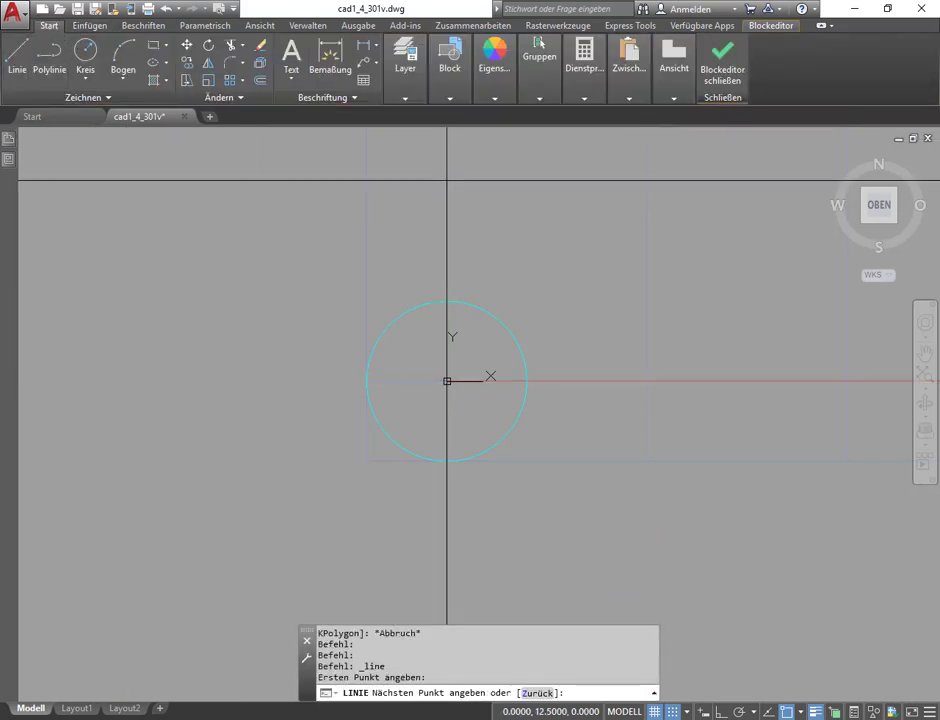
{"action": "left_click", "coordinate": [447, 180]}
{"action": "key", "text": "Escape"}
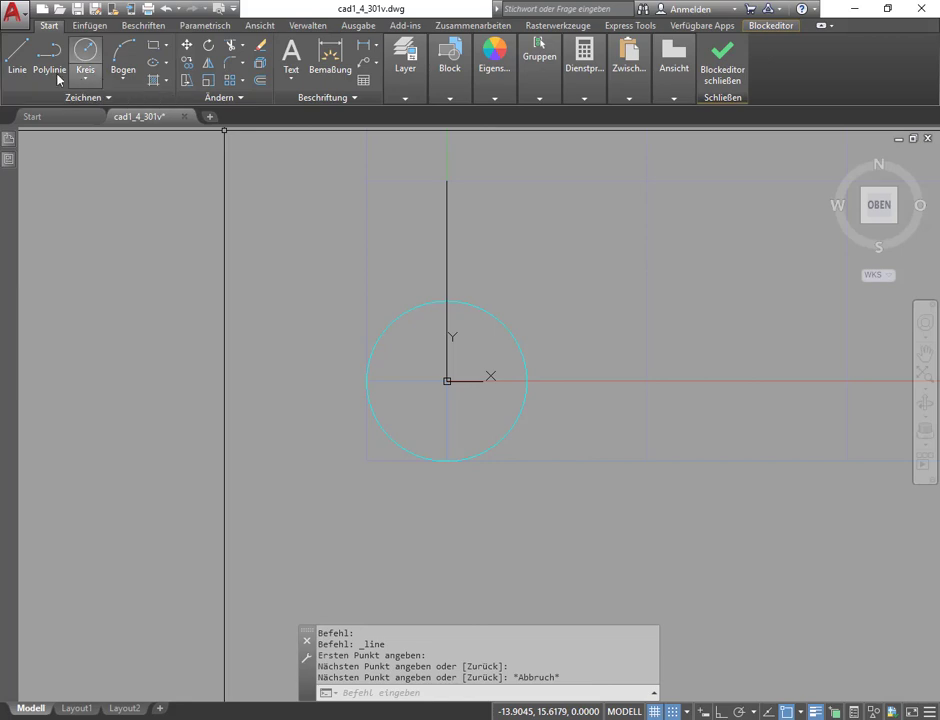
{"action": "left_click", "coordinate": [18, 55]}
{"action": "left_click", "coordinate": [447, 380]}
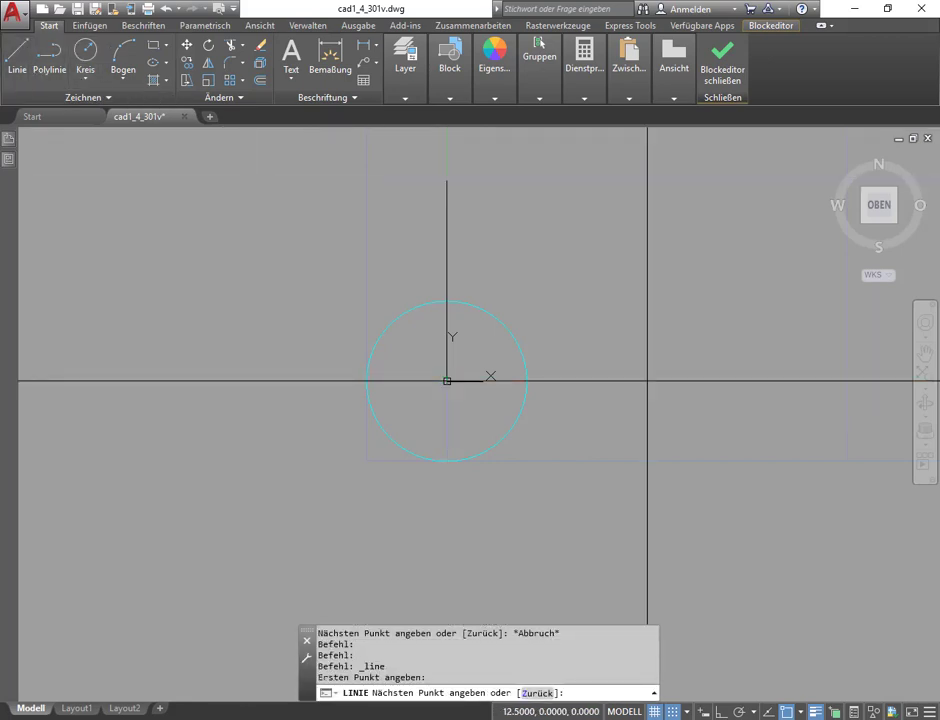
{"action": "left_click", "coordinate": [647, 380]}
{"action": "key", "text": "Escape"}
{"action": "key", "text": "Escape"}
{"action": "key", "text": "Escape"}
{"action": "scroll", "coordinate": [428, 350], "scroll_direction": "down", "scroll_amount": 2}
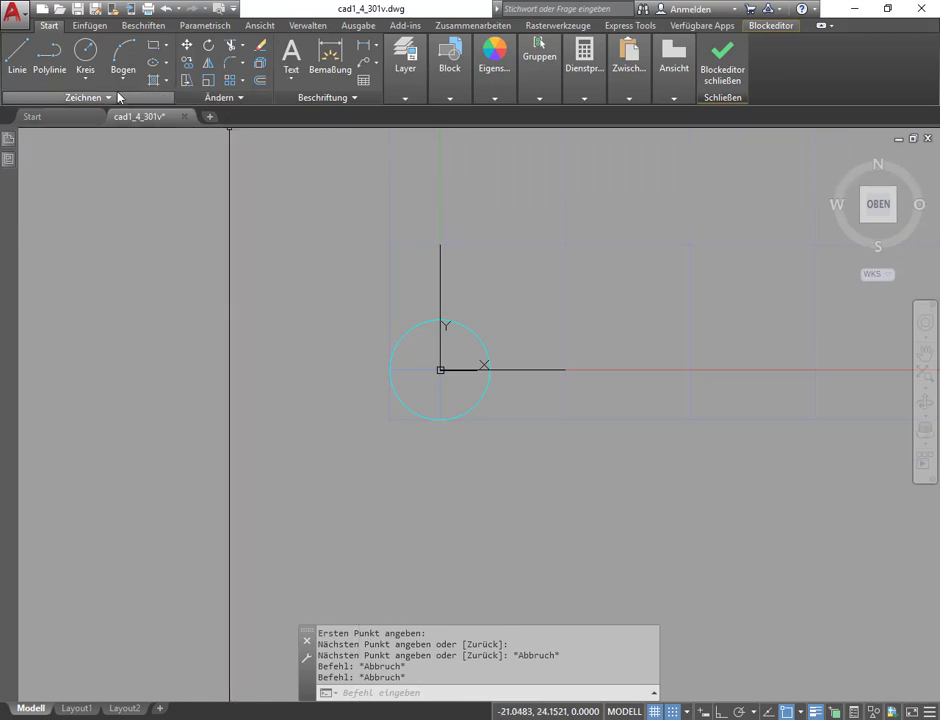
Move both lines by their midpoint grips so they cross the circle centrally
{"action": "left_click", "coordinate": [463, 370]}
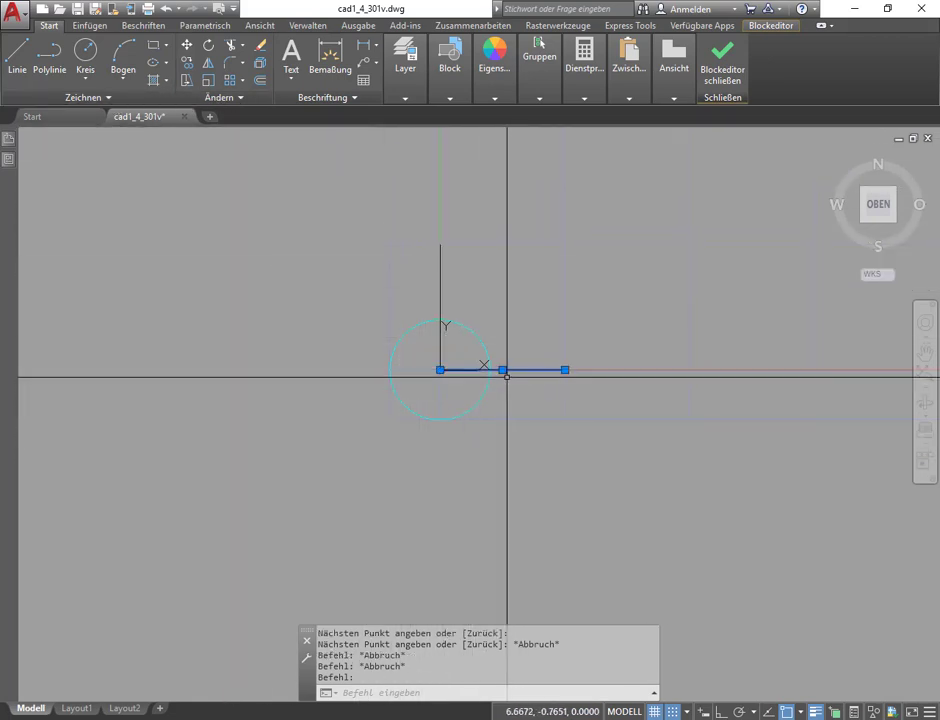
{"action": "left_click", "coordinate": [502, 370]}
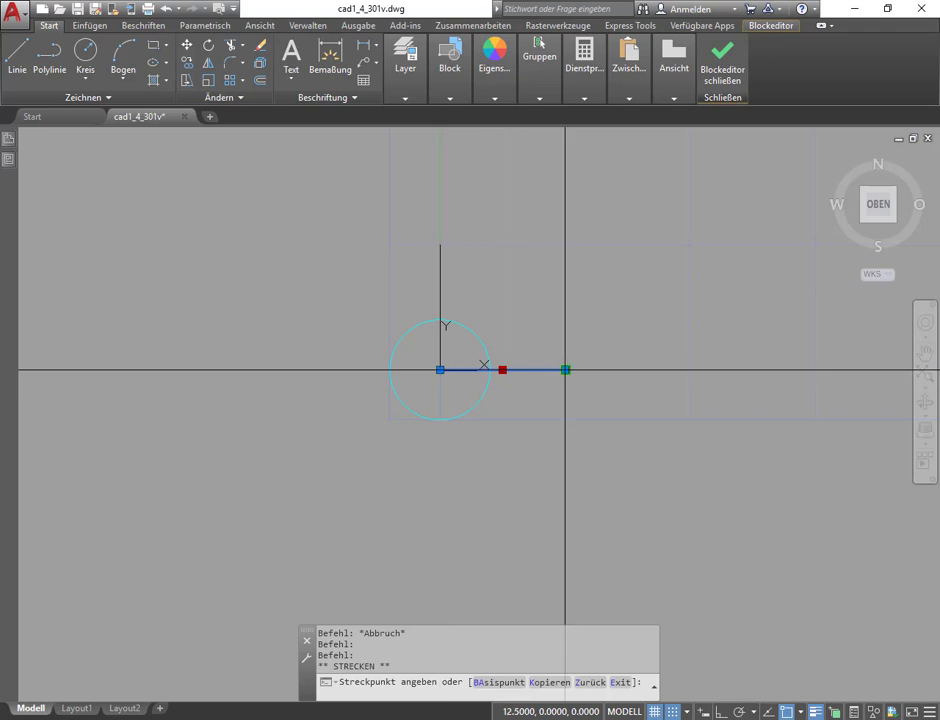
{"action": "key", "text": "Escape"}
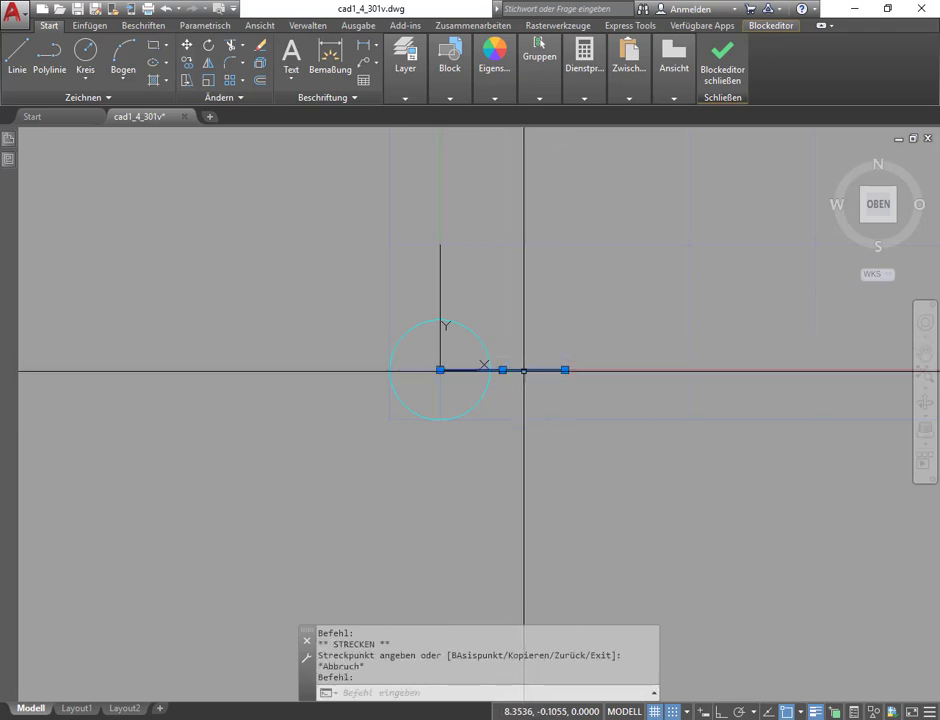
{"action": "left_click", "coordinate": [524, 371]}
{"action": "left_click", "coordinate": [515, 369]}
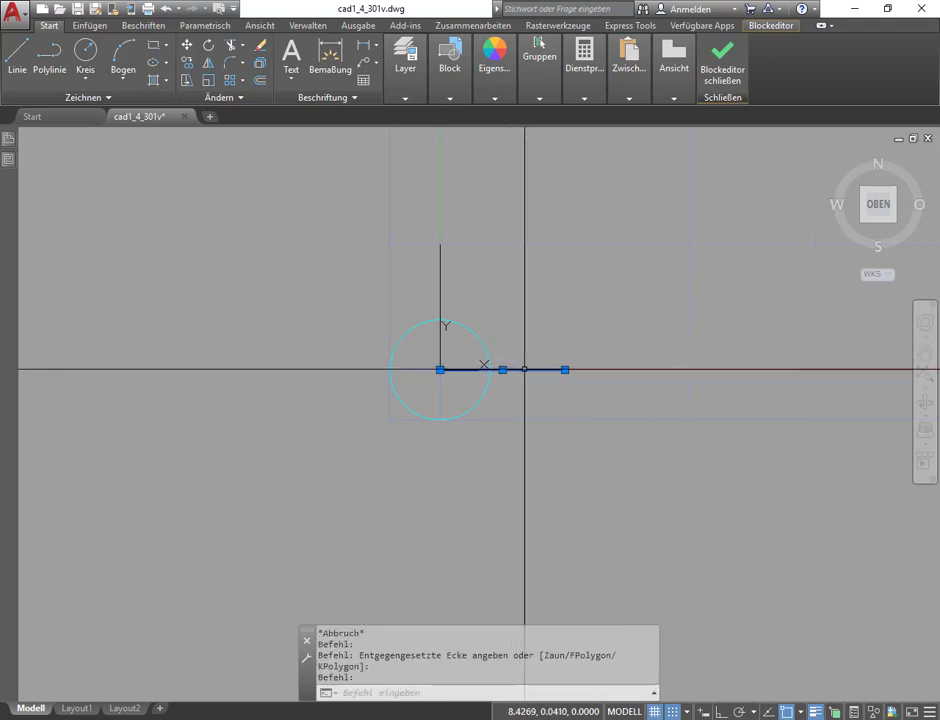
{"action": "key", "text": "Escape"}
{"action": "left_click", "coordinate": [524, 370]}
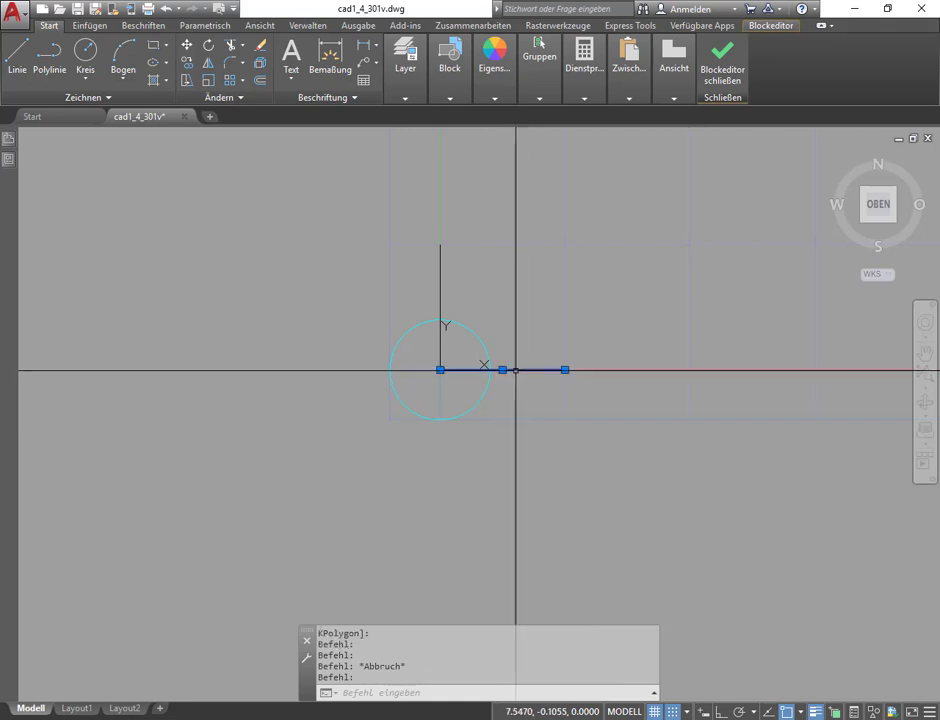
{"action": "left_click", "coordinate": [502, 370]}
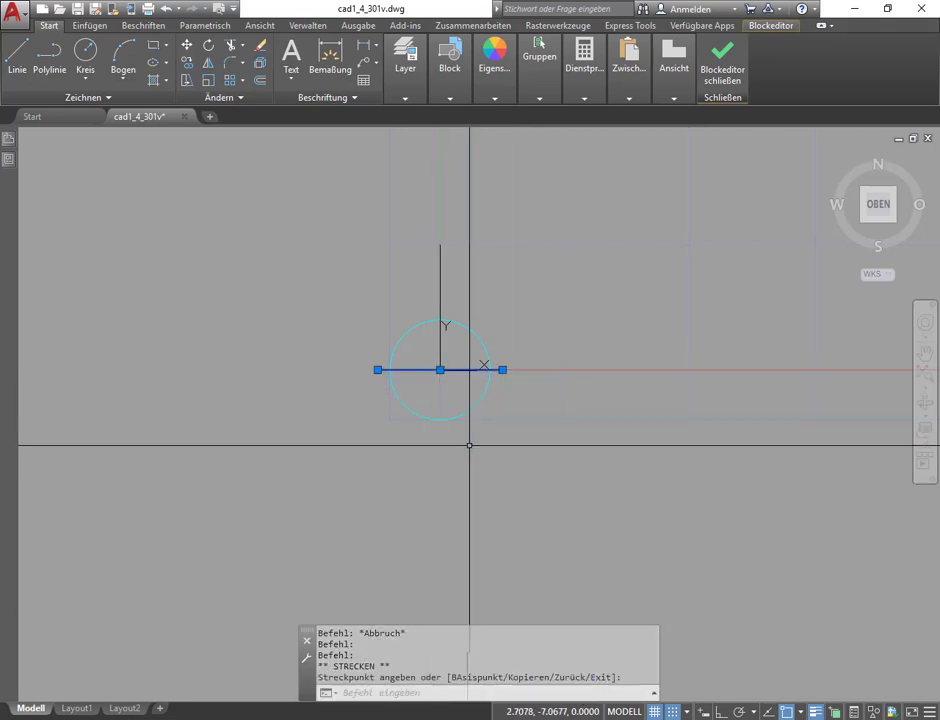
{"action": "key", "text": "Escape"}
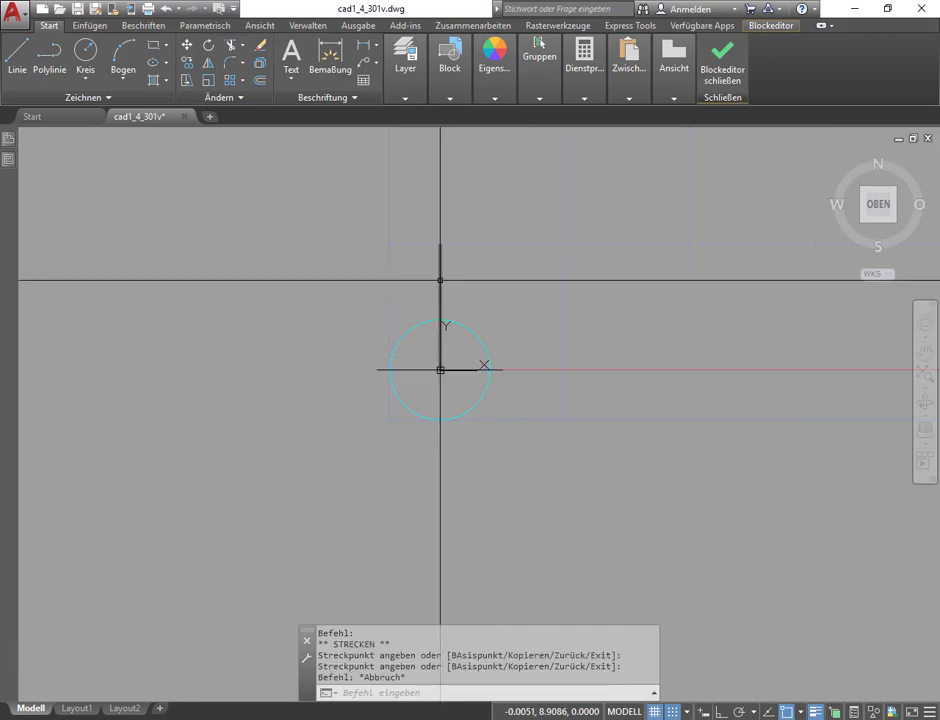
{"action": "left_click", "coordinate": [440, 280]}
{"action": "left_click", "coordinate": [440, 306]}
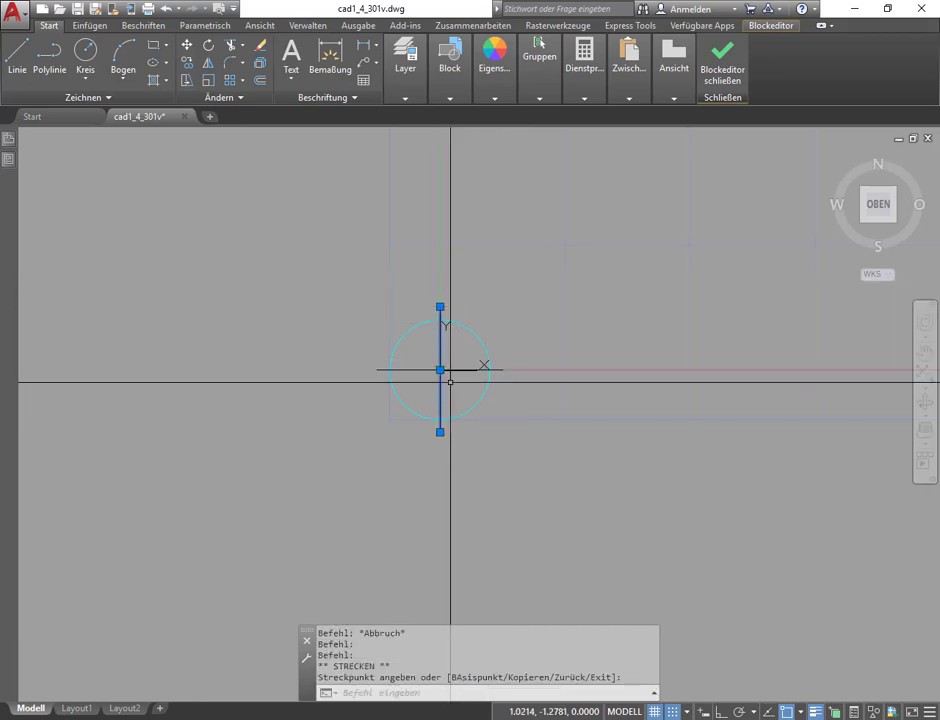
{"action": "key", "text": "Escape"}
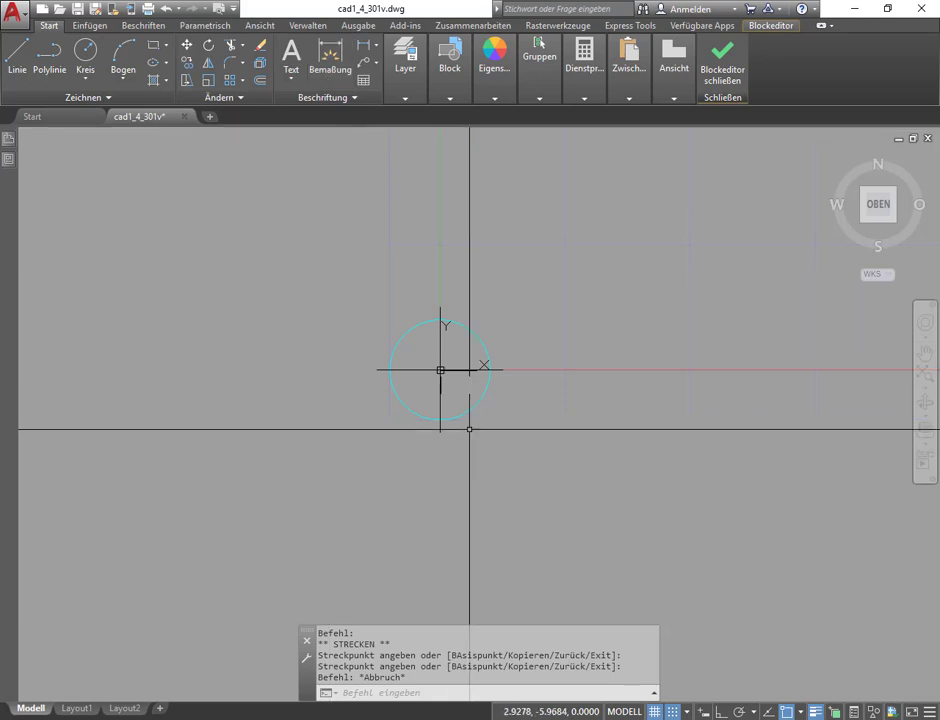
Close the Block Editor saving changes to Bohrung, and view the lower-left holes
{"action": "left_click", "coordinate": [722, 60]}
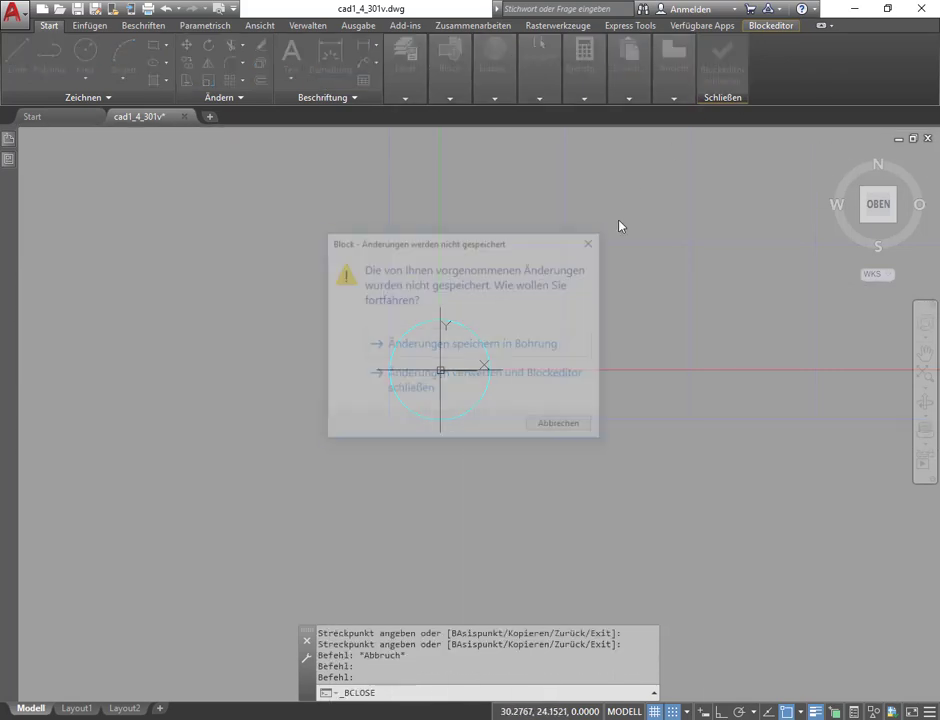
{"action": "left_click", "coordinate": [468, 345]}
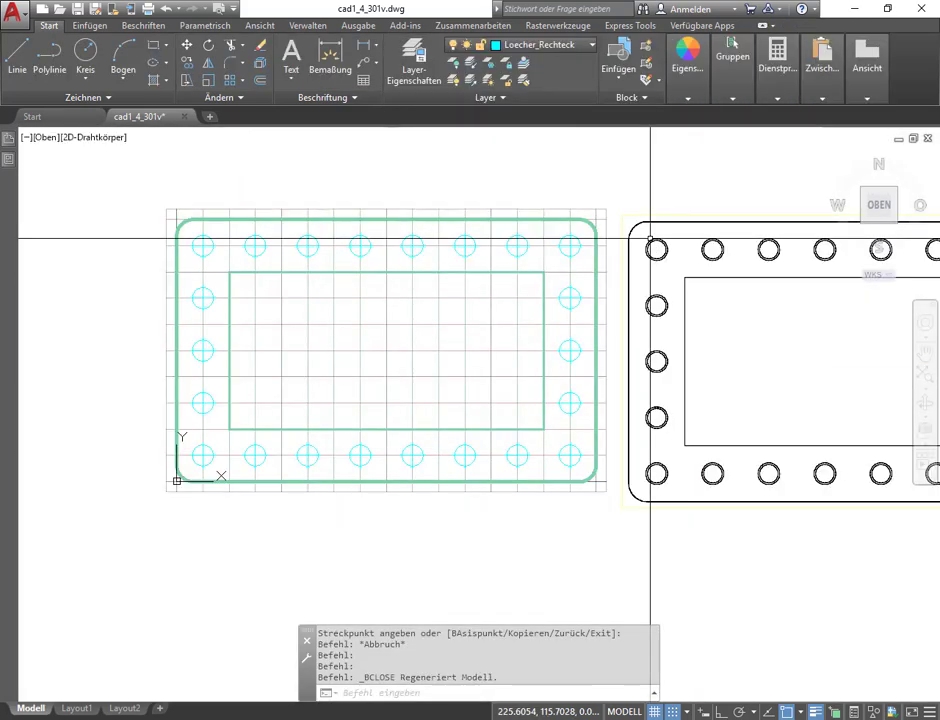
{"action": "scroll", "coordinate": [178, 443], "scroll_direction": "up", "scroll_amount": 8}
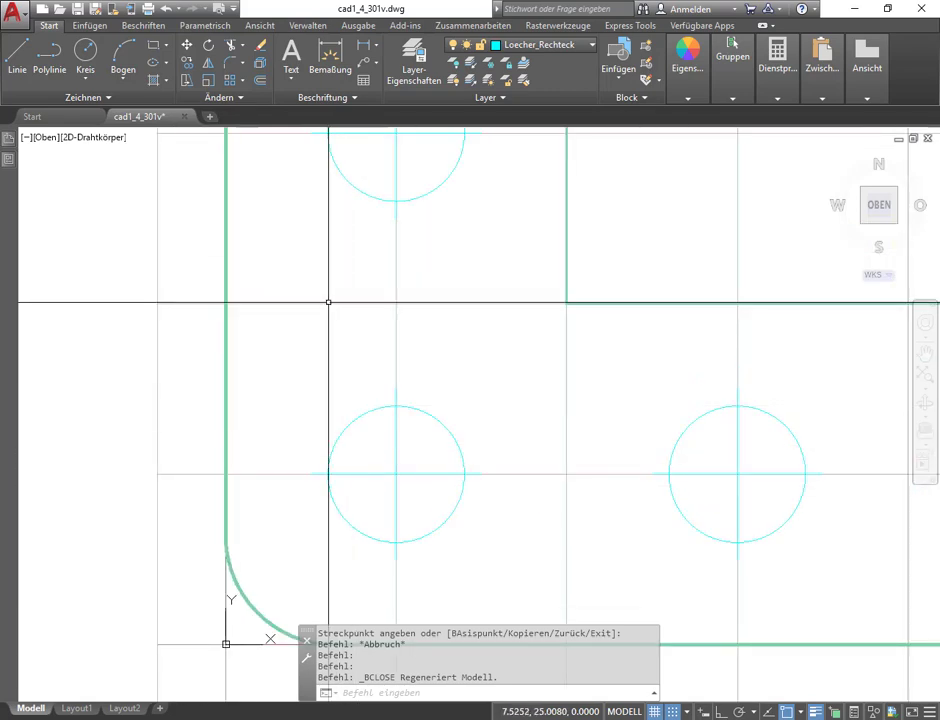
{"action": "scroll", "coordinate": [215, 250], "scroll_direction": "down", "scroll_amount": 4}
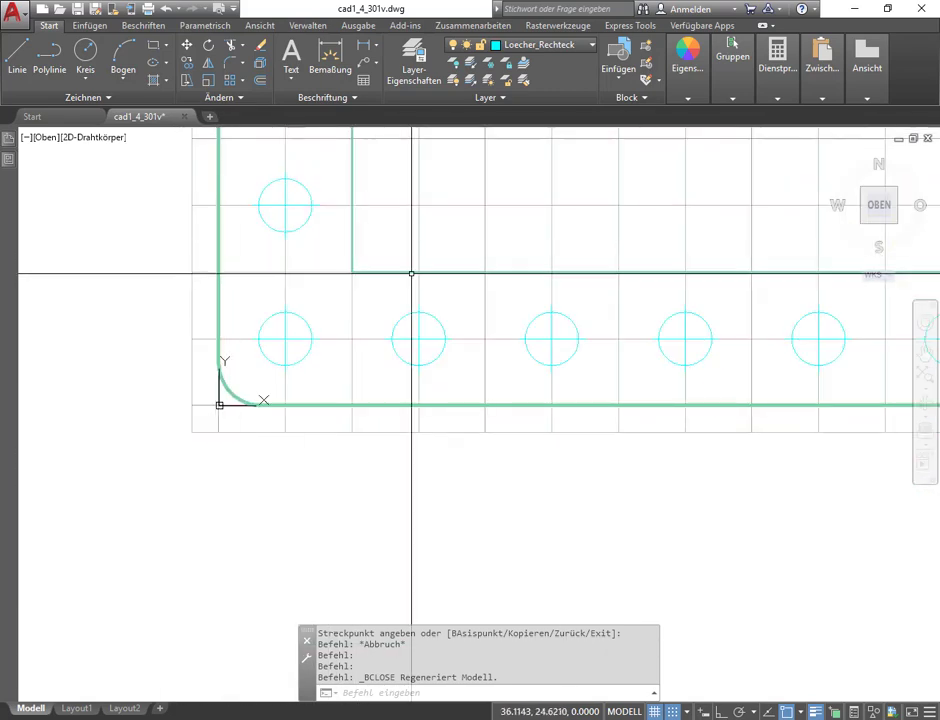
{"action": "middle_click_drag", "start_coordinate": [411, 273], "coordinate": [302, 344]}
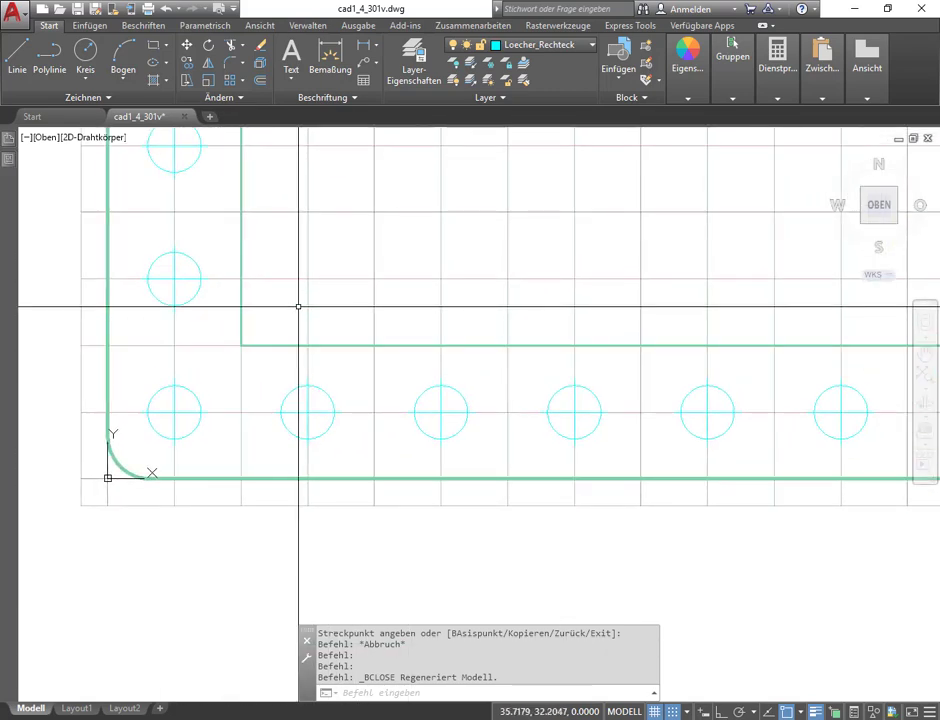
Turn the drawing grid off with F7 and zoom out to show both plates
{"action": "key", "text": "F7"}
{"action": "scroll", "coordinate": [298, 306], "scroll_direction": "down", "scroll_amount": 4}
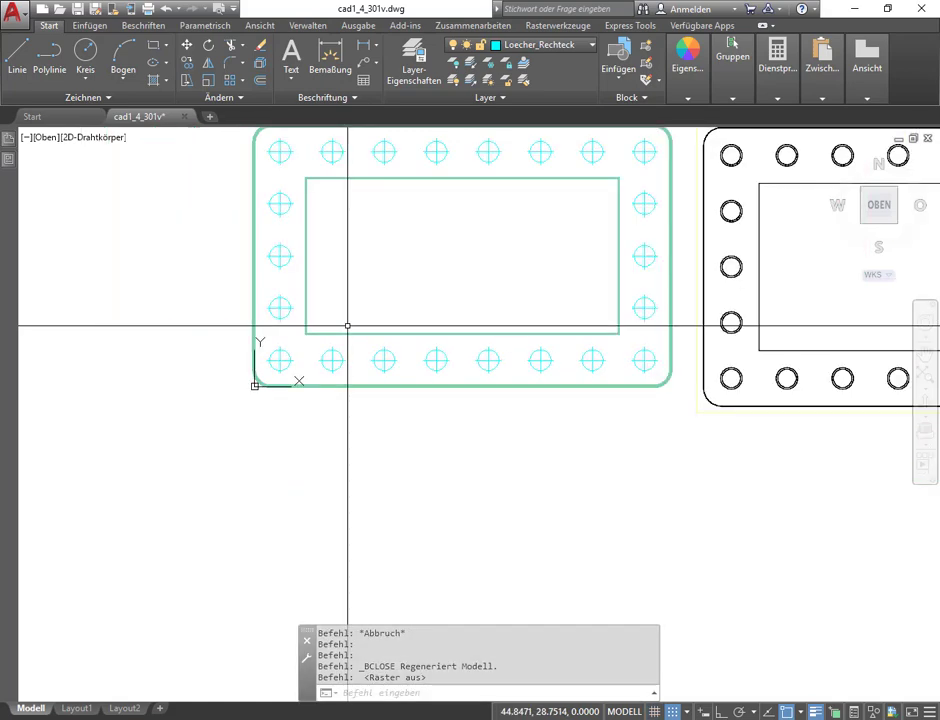
{"action": "scroll", "coordinate": [346, 325], "scroll_direction": "down", "scroll_amount": 2}
{"action": "middle_click_drag", "start_coordinate": [365, 283], "coordinate": [268, 281]}
{"action": "scroll", "coordinate": [268, 281], "scroll_direction": "up", "scroll_amount": 2}
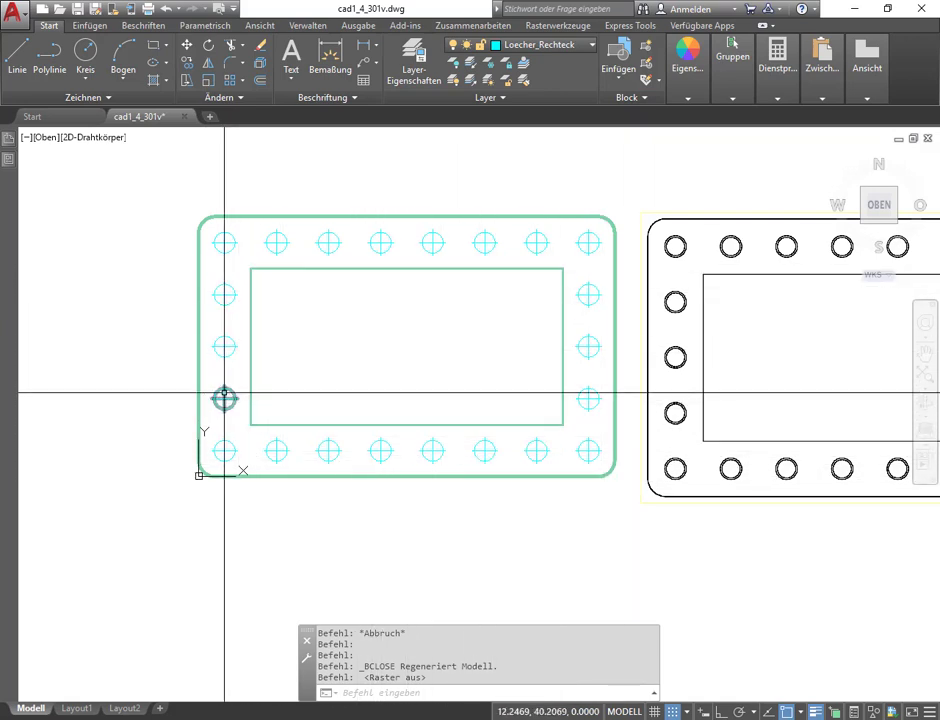
Check a hole on the plate's left edge, then open the list of array types
{"action": "left_click", "coordinate": [223, 398]}
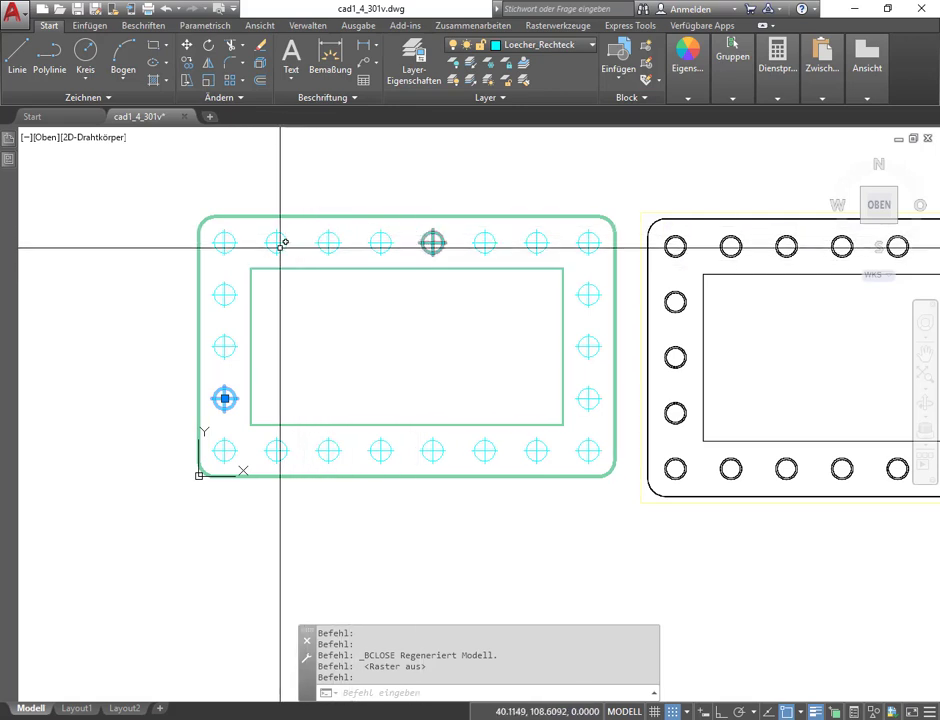
{"action": "key", "text": "Escape"}
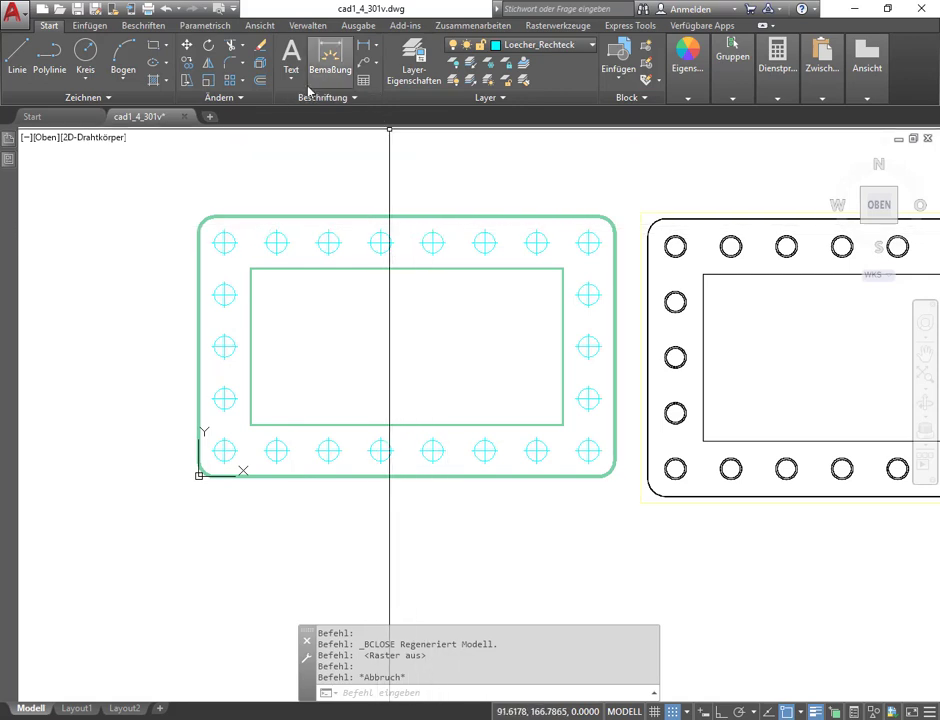
{"action": "left_click", "coordinate": [242, 82]}
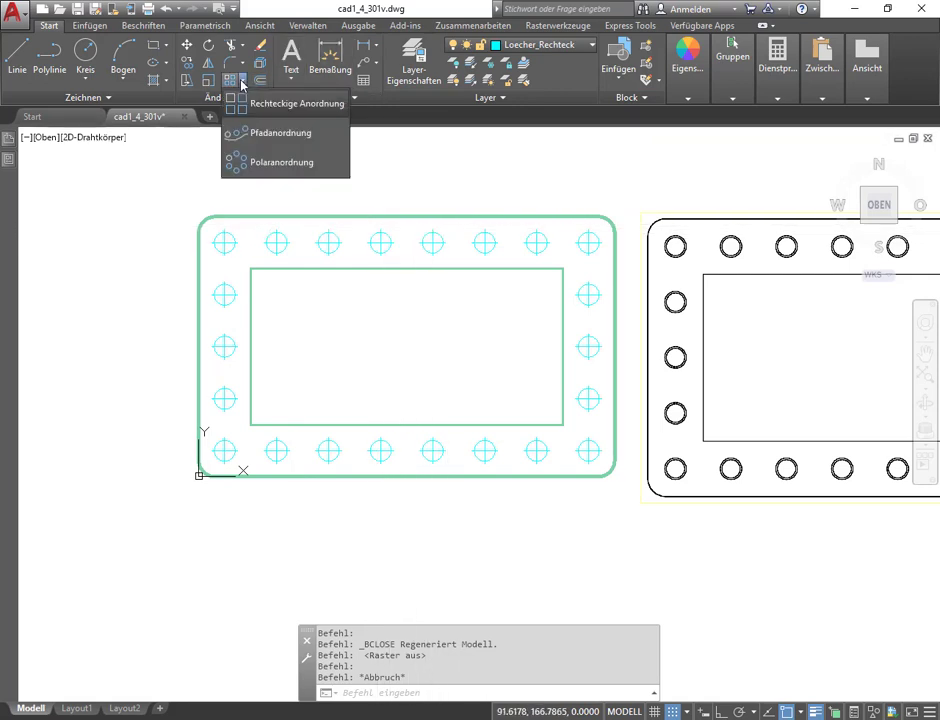